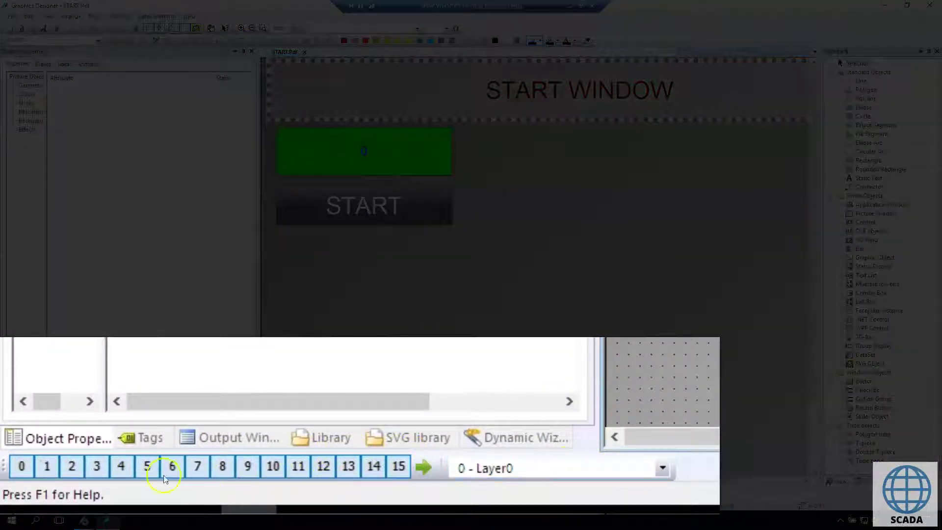
Step: Browse layers 16–31, make Layer1 the active layer, and hide layer 0
left_click(436, 467)
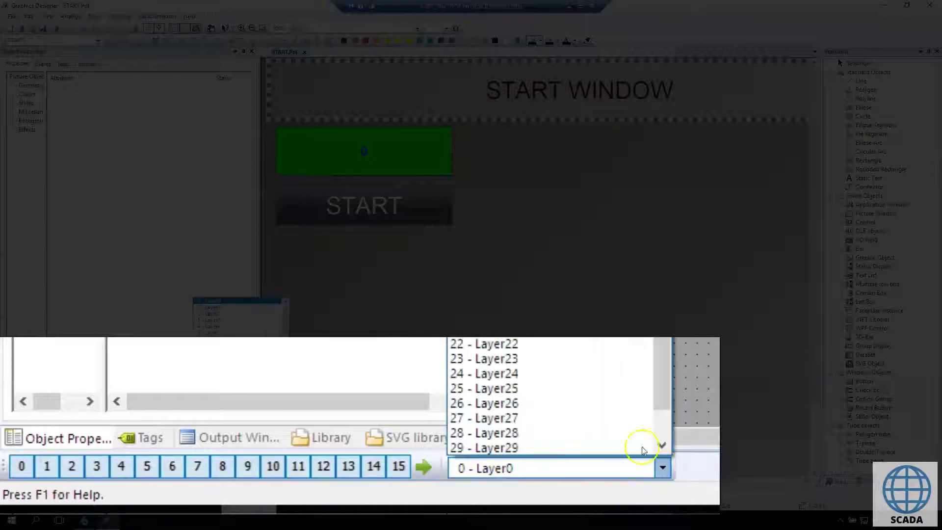
left_click(551, 360)
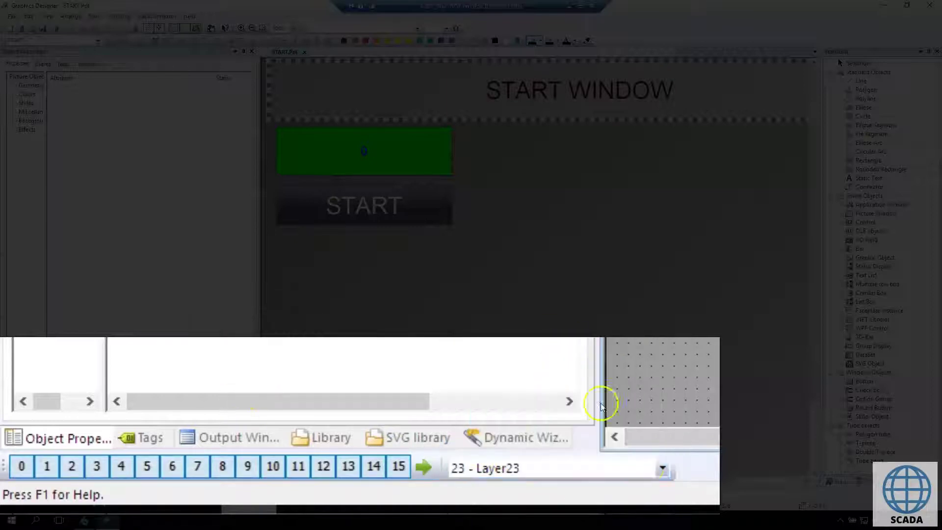
left_click(662, 468)
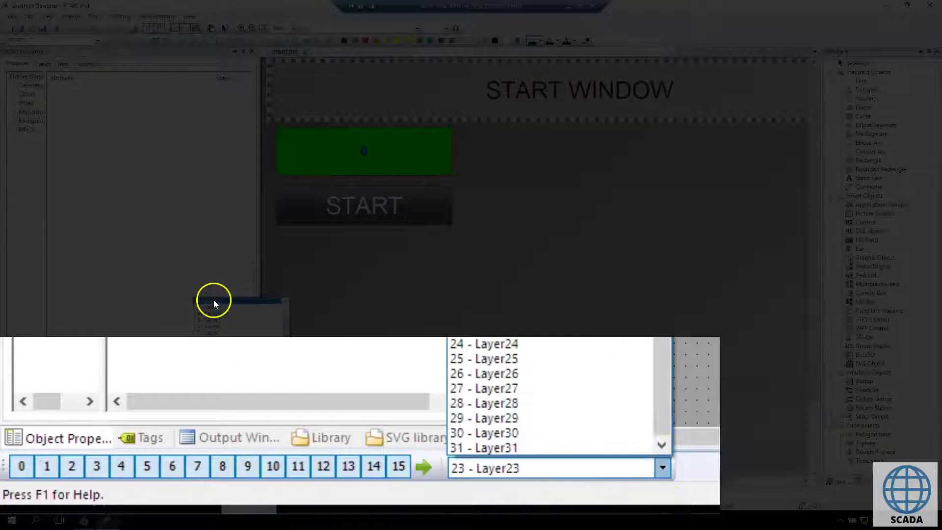
left_click(345, 318)
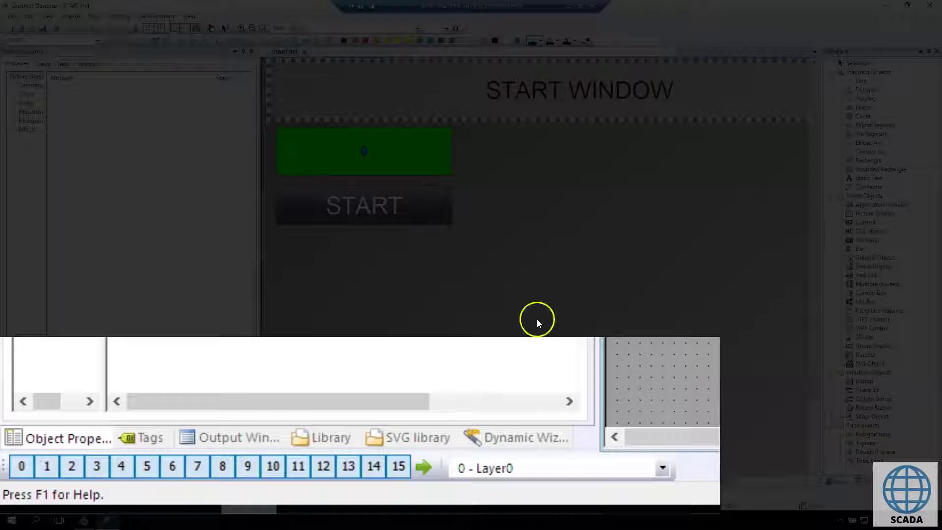
left_click(586, 463)
left_click(217, 306)
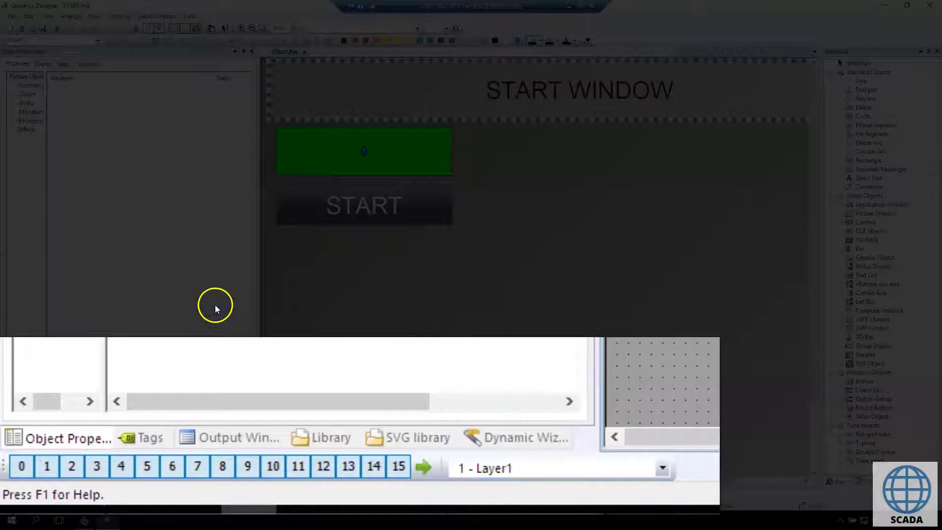
left_click(16, 463)
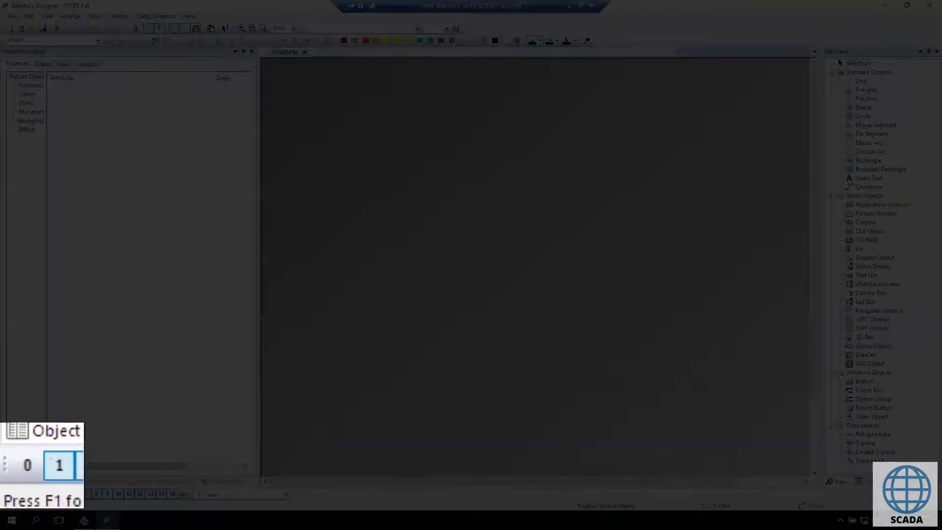
Step: Turn layer 0 back on to restore the START WINDOW header, green field and START button
left_click(10, 493)
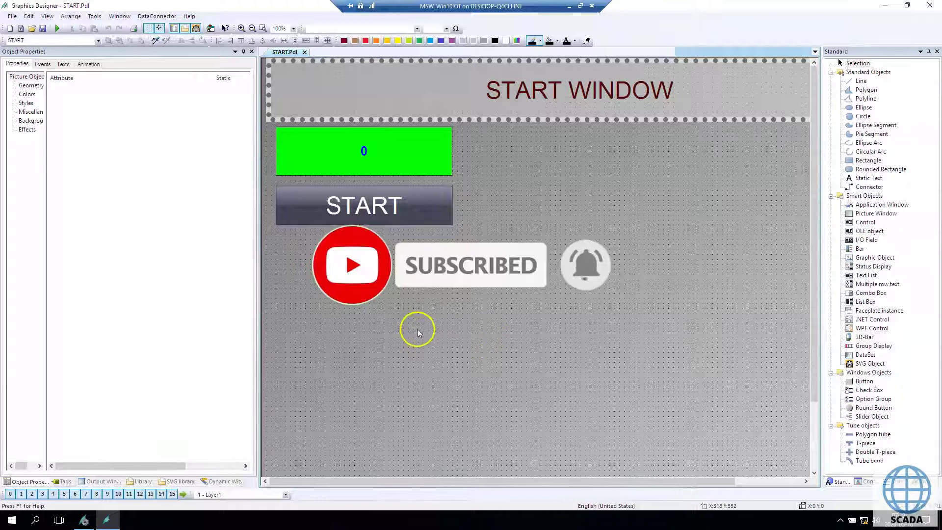
Step: Copy the START WINDOW header text and paste three cascaded copies
left_click(523, 89)
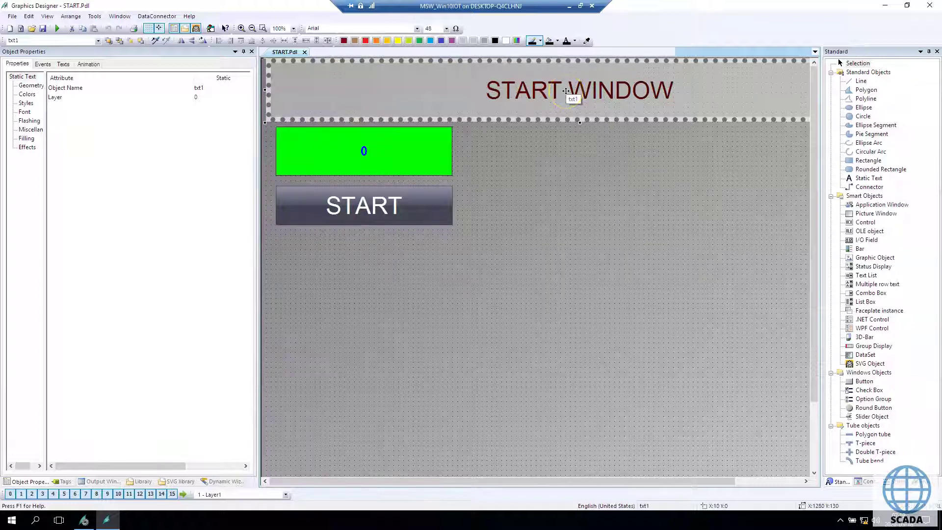
key("ctrl+c")
key("ctrl+v")
key("ctrl+v")
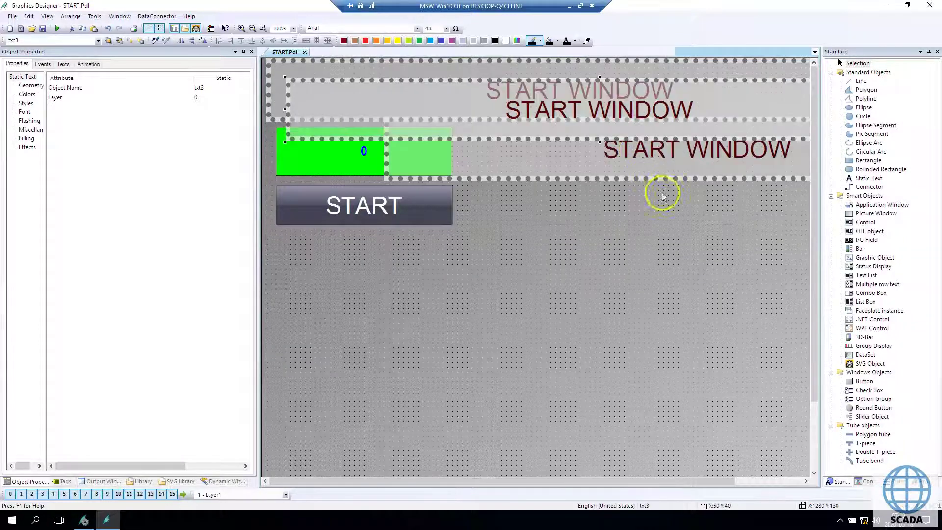
key("ctrl+v")
key("ctrl+v")
key("ctrl+v")
key("ctrl+v")
key("ctrl+v")
key("ctrl+v")
key("ctrl+v")
key("ctrl+v")
key("ctrl+v")
key("ctrl+v")
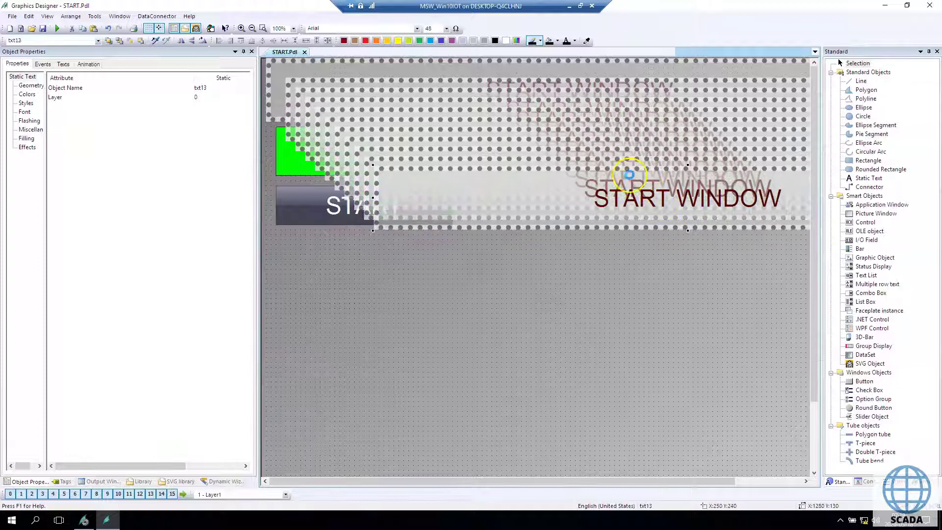
key("ctrl+v")
left_click(467, 303)
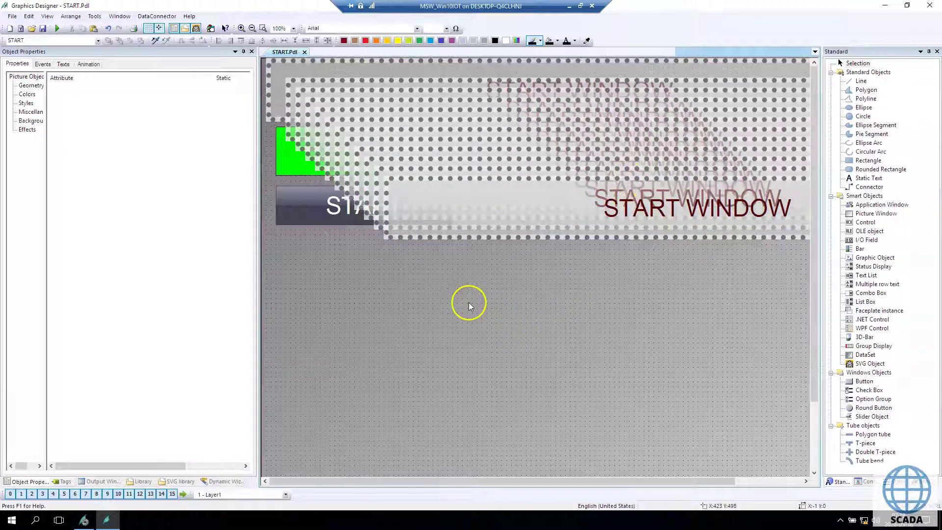
Step: Move the START button to the bottom and the green I/O field to the centre, then duplicate the field
left_click_drag(314, 217, 327, 440)
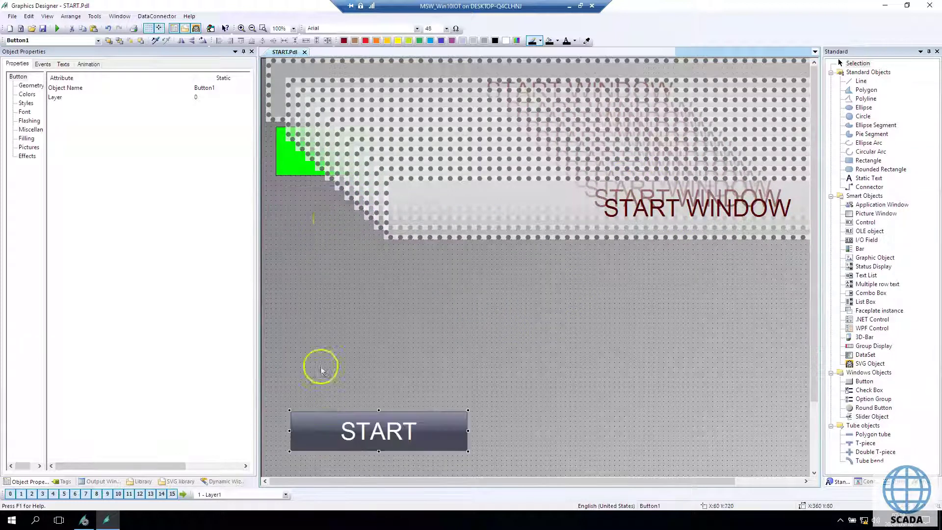
left_click(297, 169)
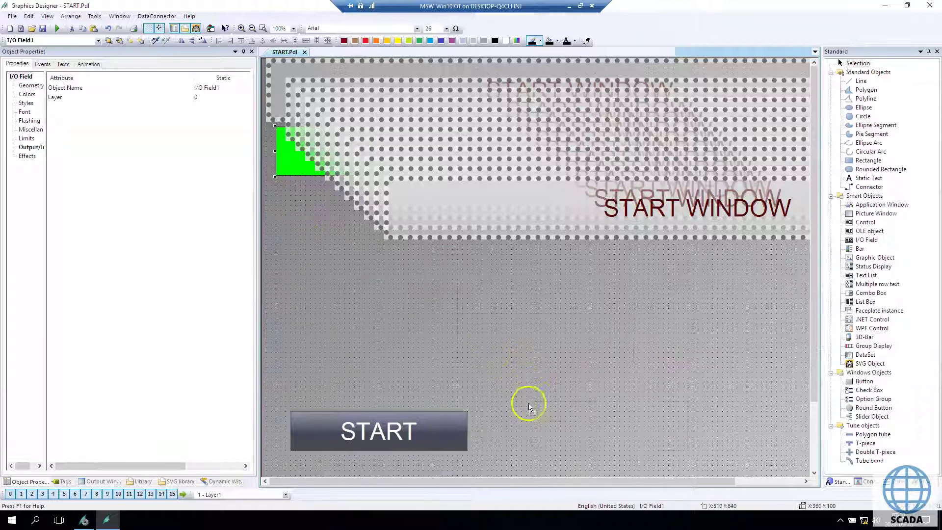
left_click_drag(529, 406, 514, 303)
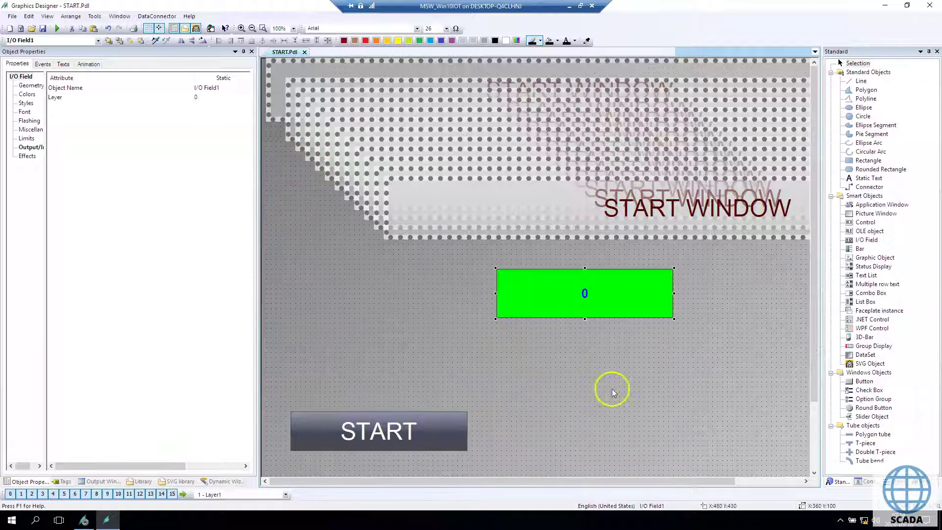
key("ctrl+d")
key("ctrl+d")
key("ctrl+d")
key("ctrl+d")
key("ctrl+d")
key("ctrl+d")
key("ctrl+d")
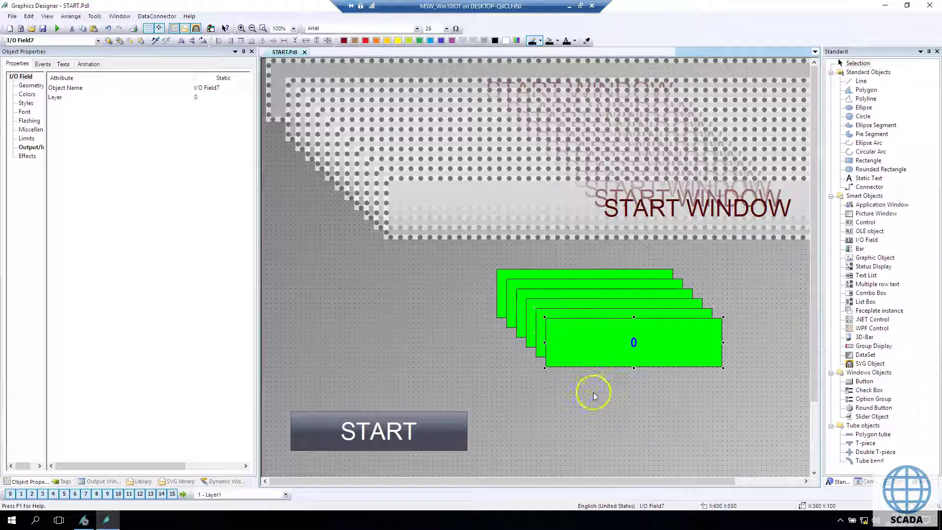
Step: Duplicate the START button several times and move the button stack up and left
left_click(360, 425)
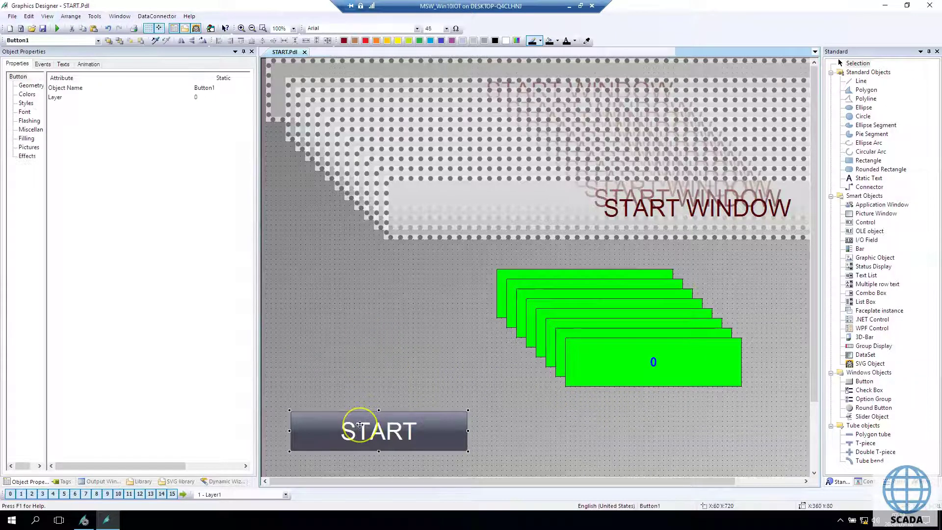
key("ctrl+d")
key("ctrl+d")
key("ctrl+d")
key("ctrl+d")
key("ctrl+d")
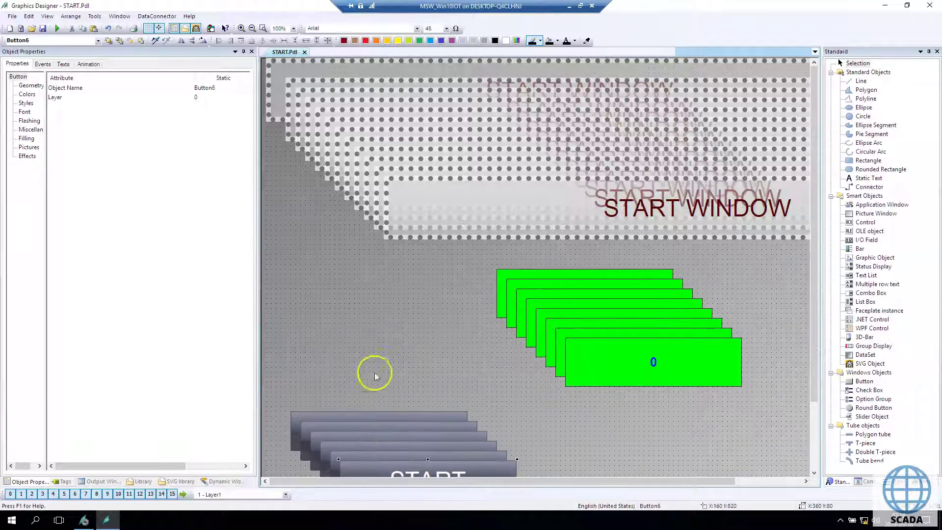
scroll(377, 374, "down", 1)
scroll(377, 374, "down", 1)
left_click_drag(285, 356, 551, 479)
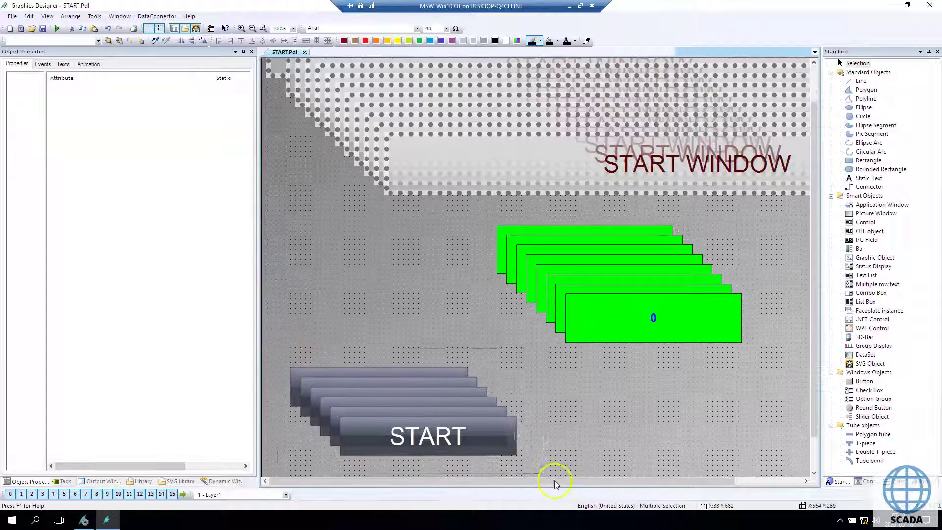
left_click_drag(435, 419, 401, 267)
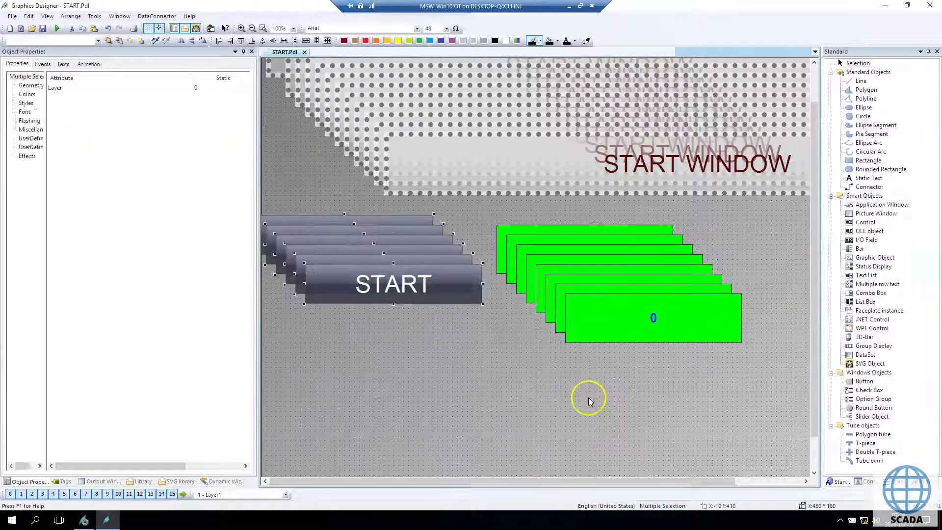
left_click(603, 417)
scroll(607, 422, "up", 1)
scroll(607, 422, "up", 2)
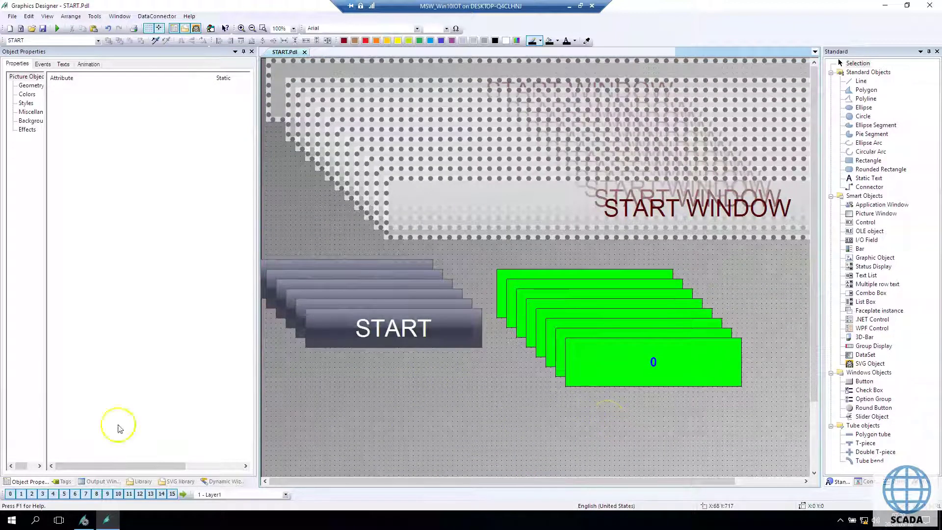
left_click(10, 494)
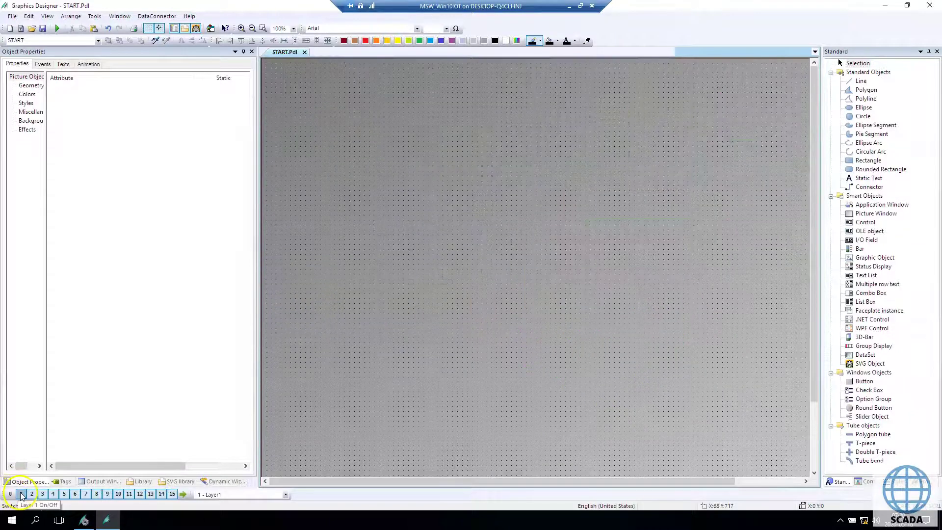
left_click(19, 494)
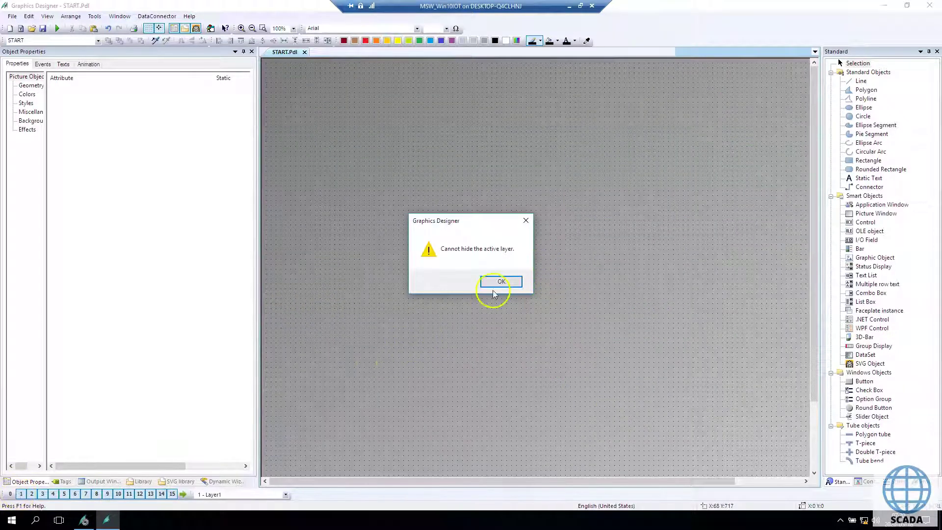
left_click(491, 284)
left_click(11, 494)
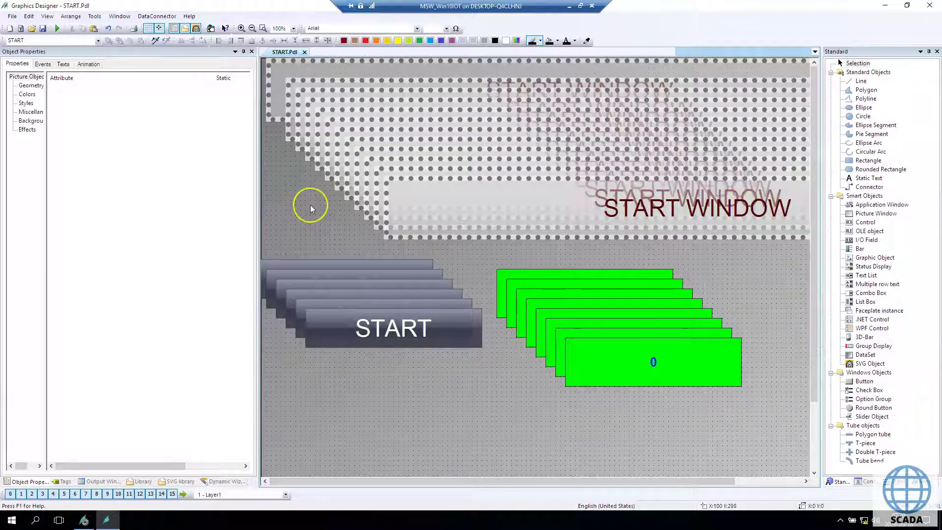
scroll(310, 206, "down", 3)
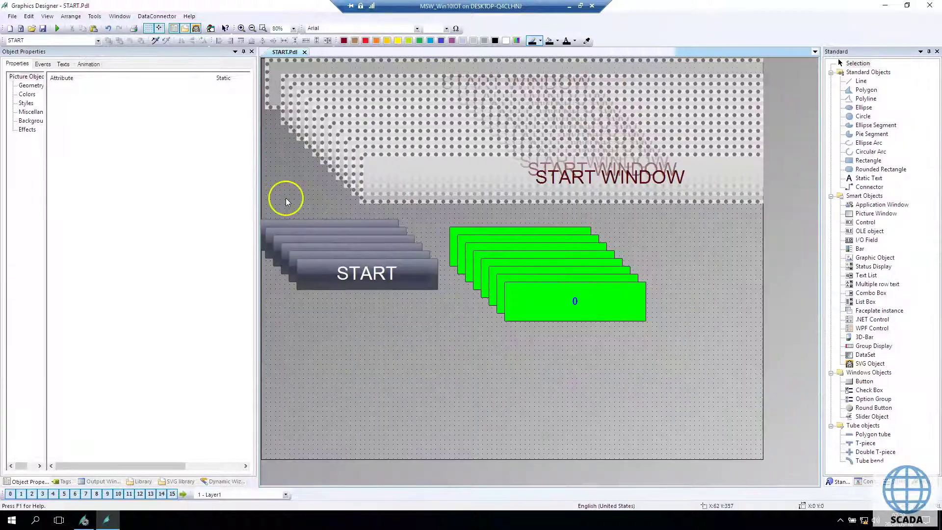
Step: Select all START WINDOW header copies and set their Layer property to 1
left_click_drag(725, 71, 730, 68)
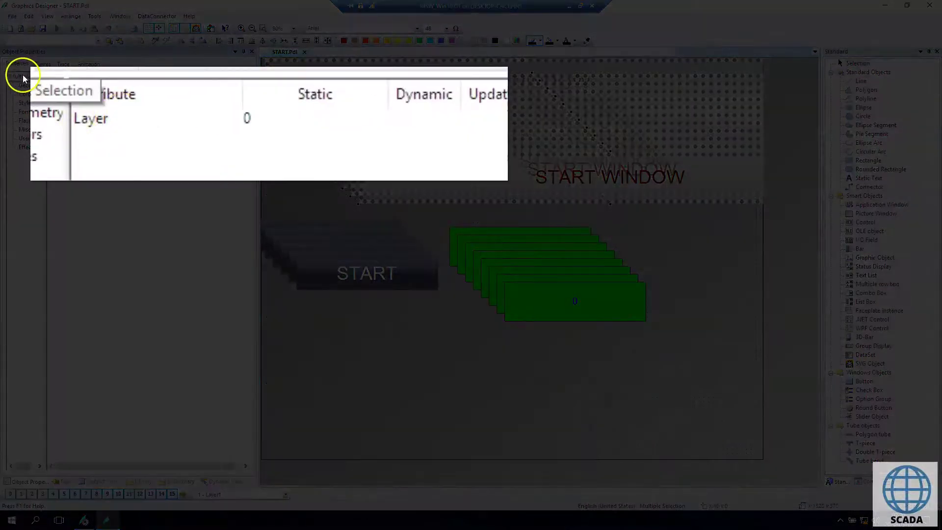
left_click(23, 78)
left_click(17, 88)
left_click(16, 80)
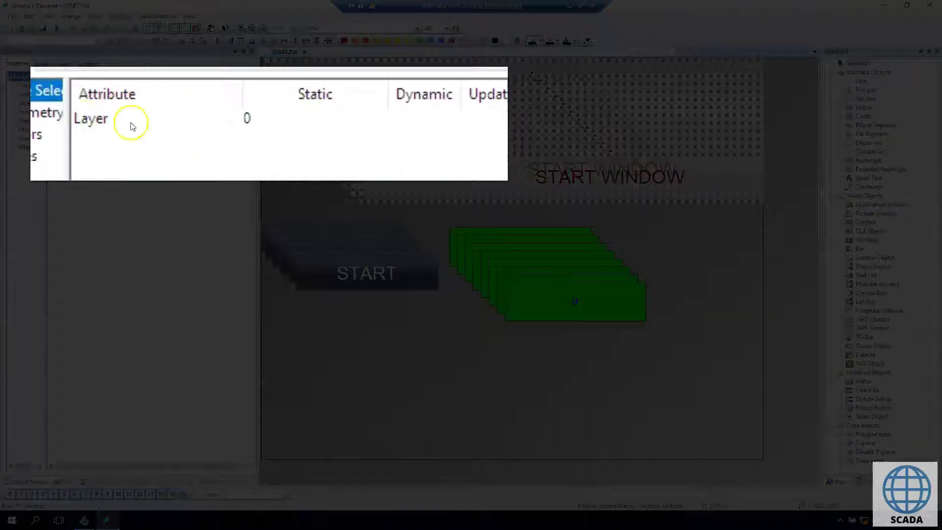
double_click(275, 121)
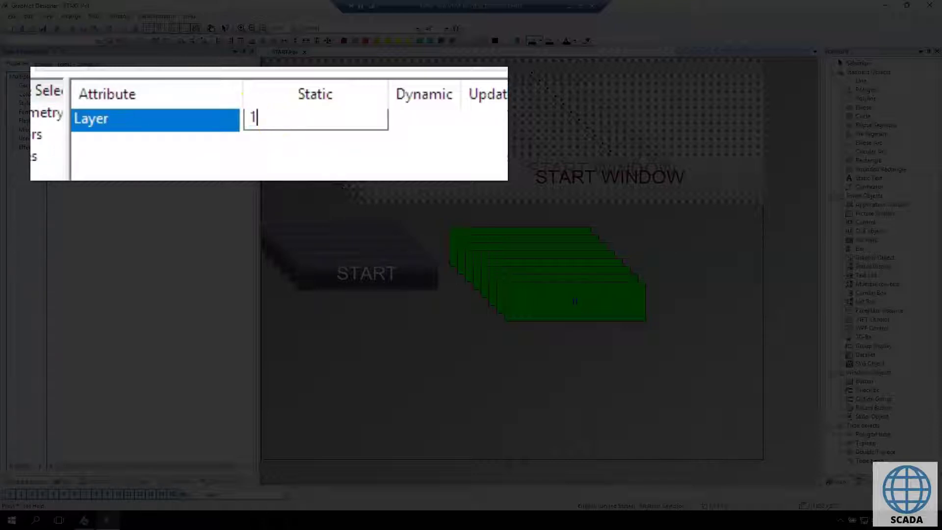
key("Return")
Step: Keep Layer0 as the active layer and hide layer 1 so the header disappears
left_click(285, 494)
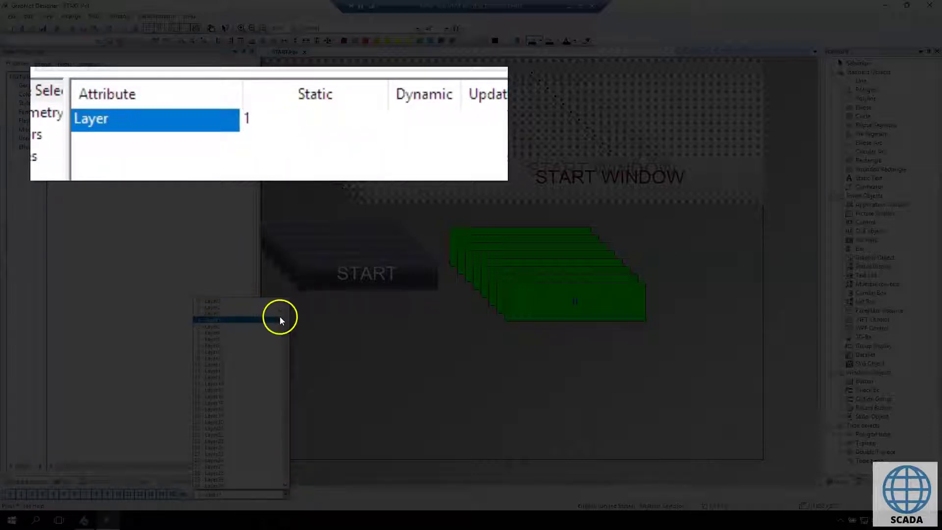
left_click(227, 301)
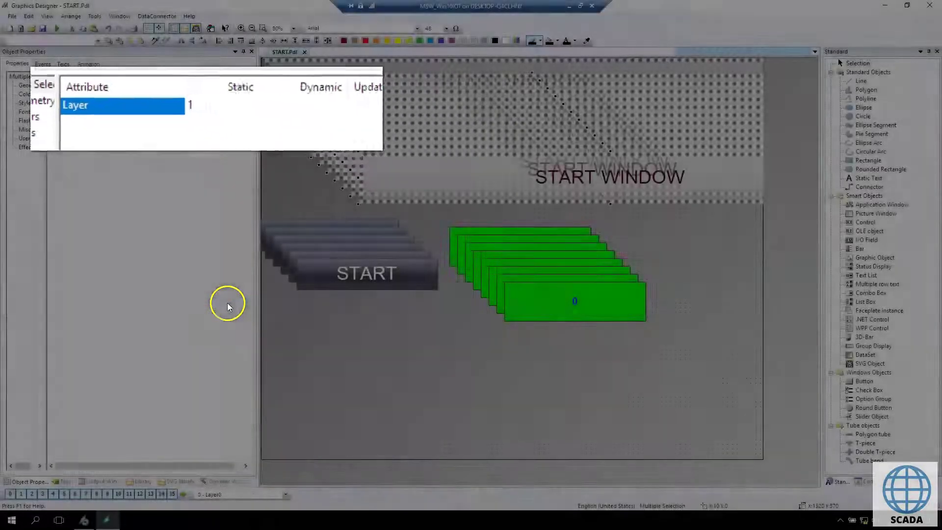
left_click(23, 495)
left_click(477, 153)
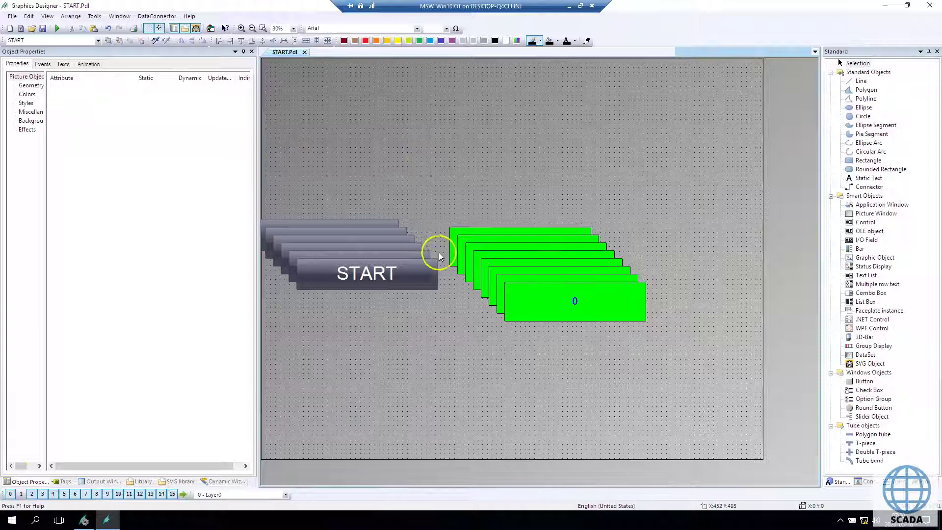
Step: Put the stack of green I/O fields on layer 2 and hide layer 2
left_click_drag(708, 164, 417, 393)
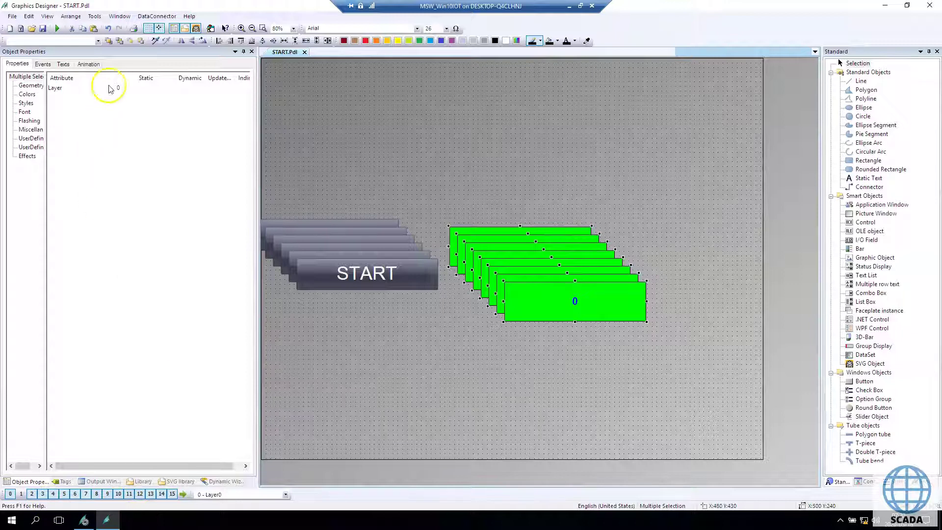
double_click(126, 88)
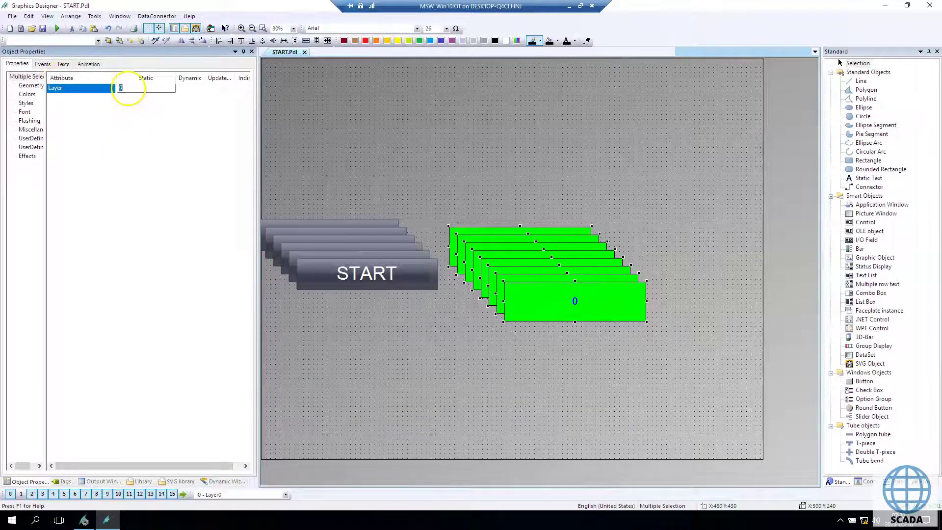
key("Return")
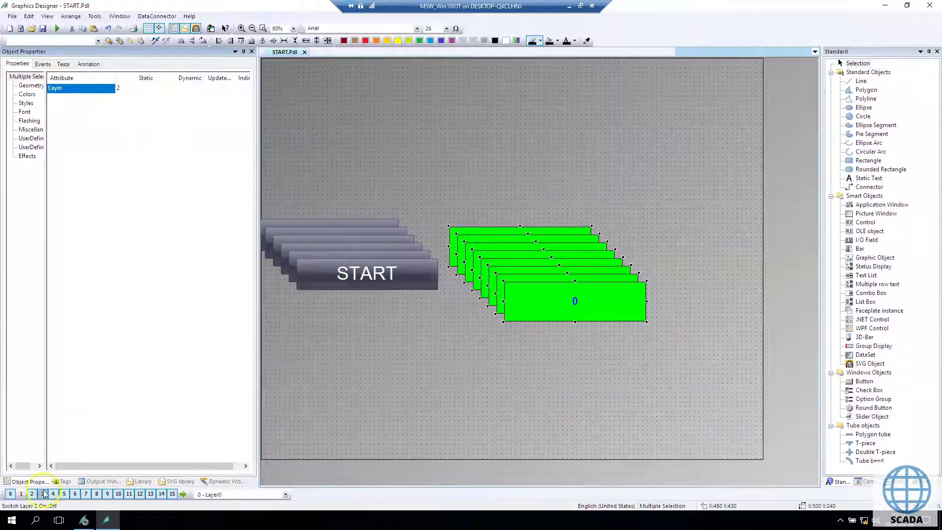
left_click(31, 494)
left_click(441, 173)
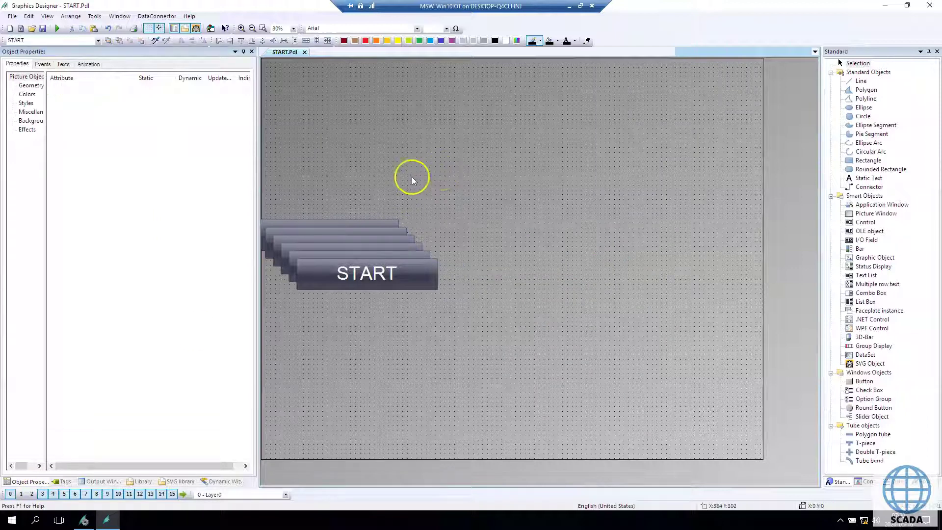
Step: Select all START buttons, set their layer to 3, and hide layer 3
key("ctrl+a")
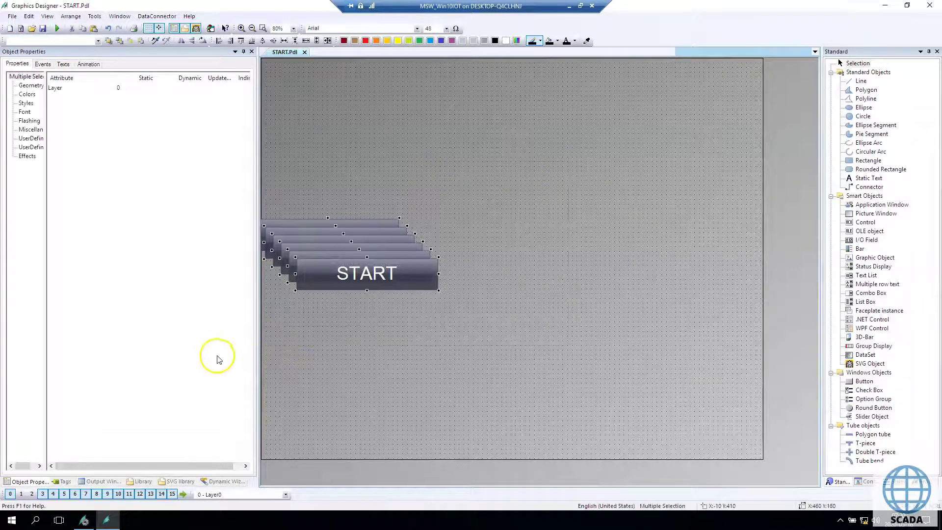
double_click(118, 87)
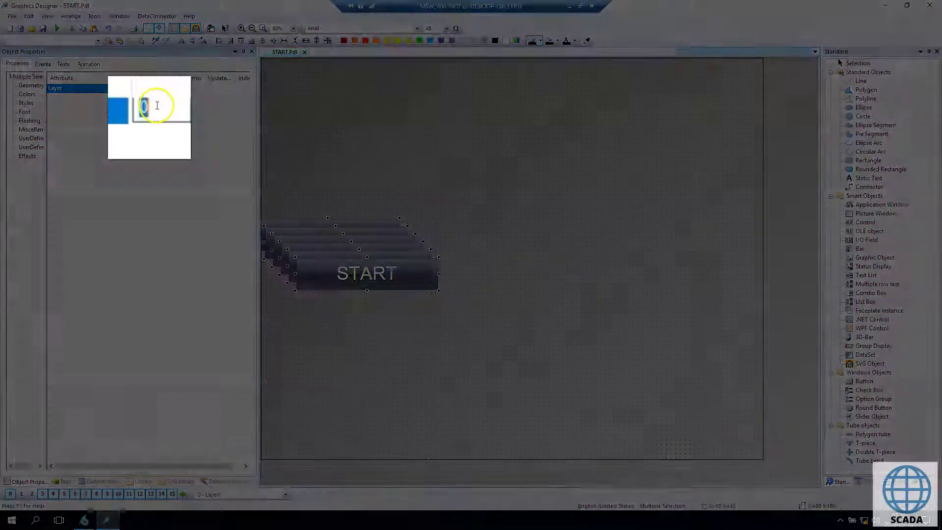
type("3")
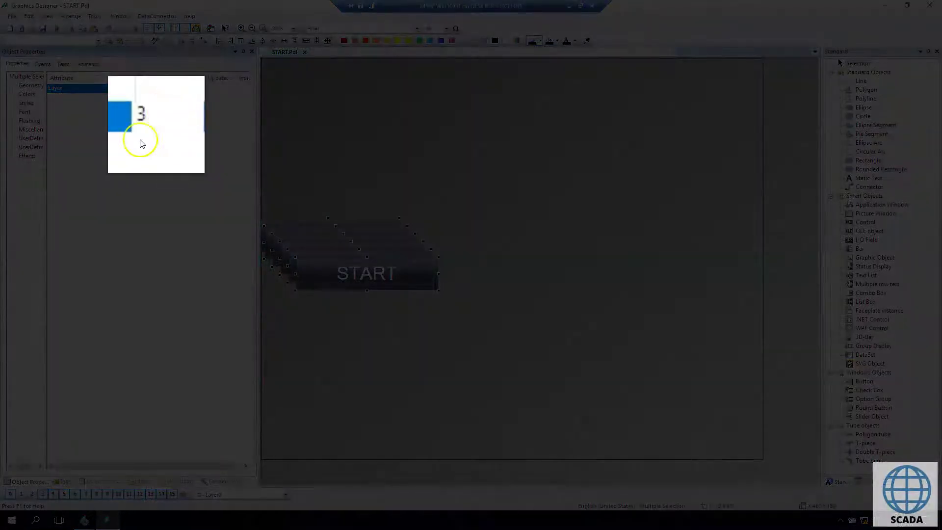
left_click(43, 493)
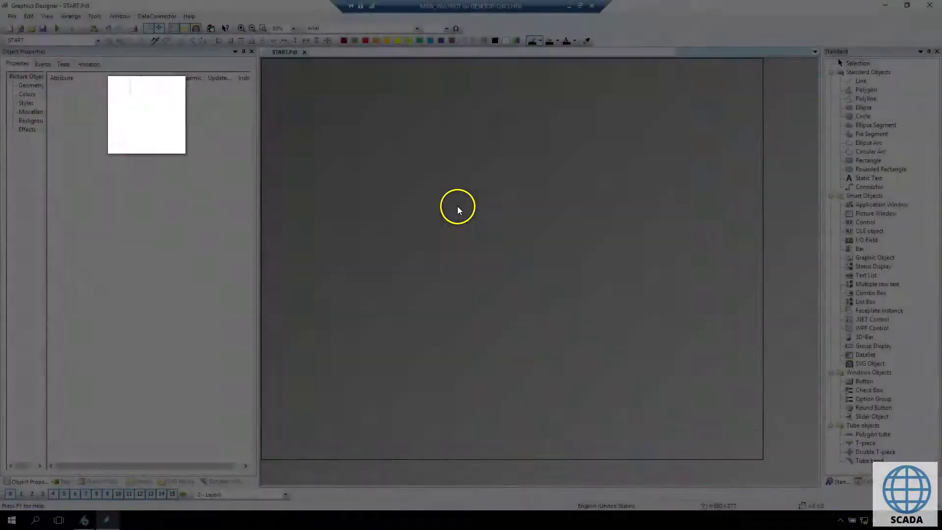
left_click(457, 206)
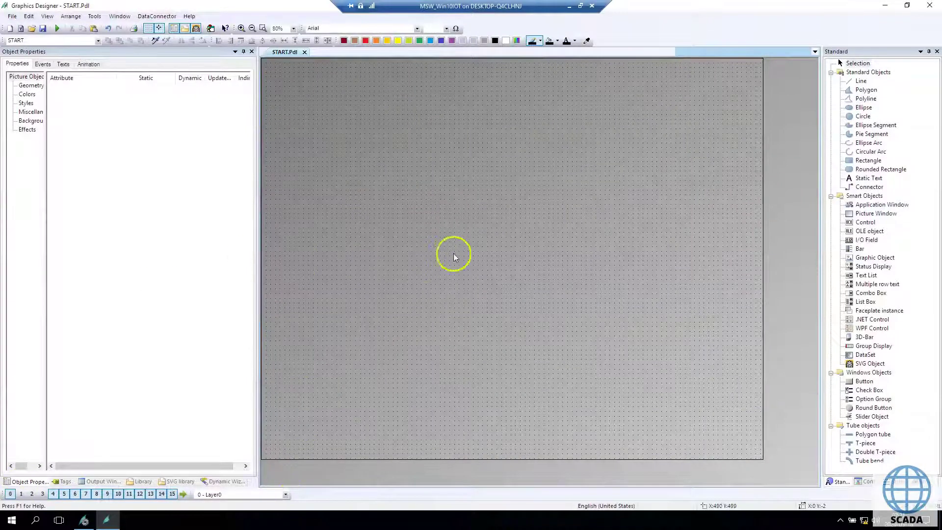
Step: Show layer 3, arrange the six START buttons in a two-column grid near the top, then hide layer 3
left_click(41, 494)
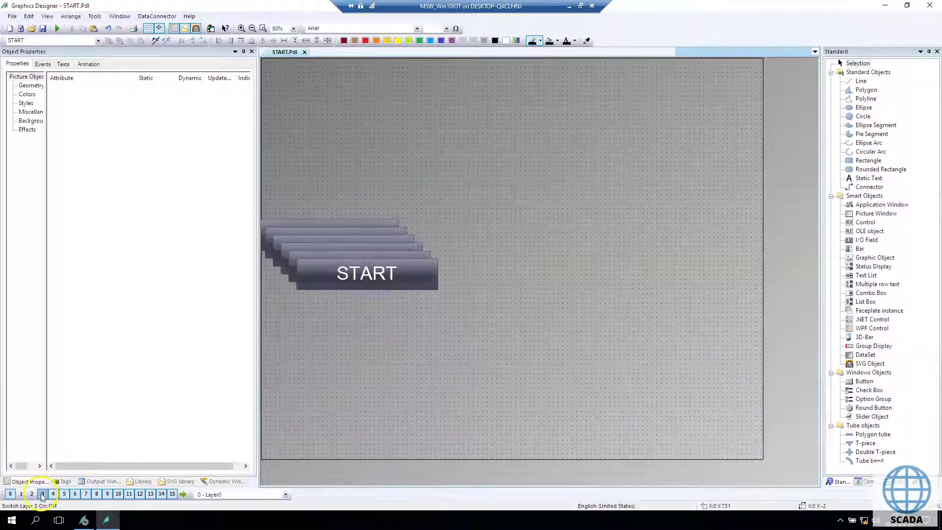
left_click(341, 223)
left_click_drag(341, 224, 396, 114)
left_click(384, 232)
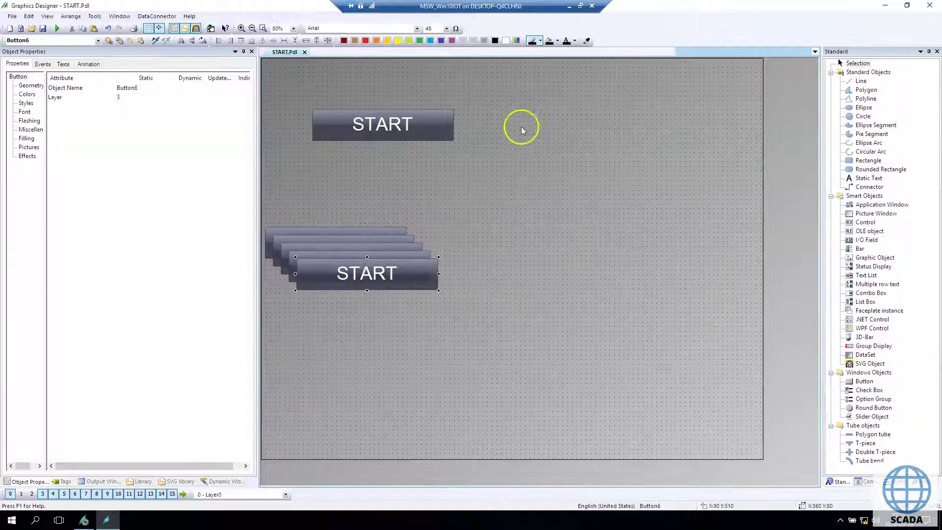
left_click(401, 280)
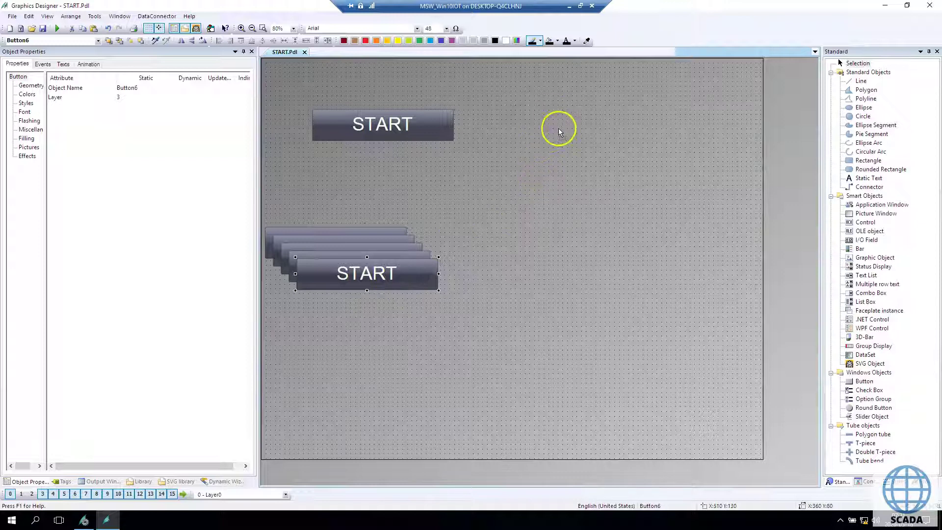
left_click_drag(557, 134, 557, 133)
left_click_drag(391, 252, 540, 161)
left_click_drag(372, 246, 387, 162)
left_click_drag(363, 242, 528, 198)
left_click(343, 243)
left_click_drag(399, 202, 398, 202)
left_click(440, 273)
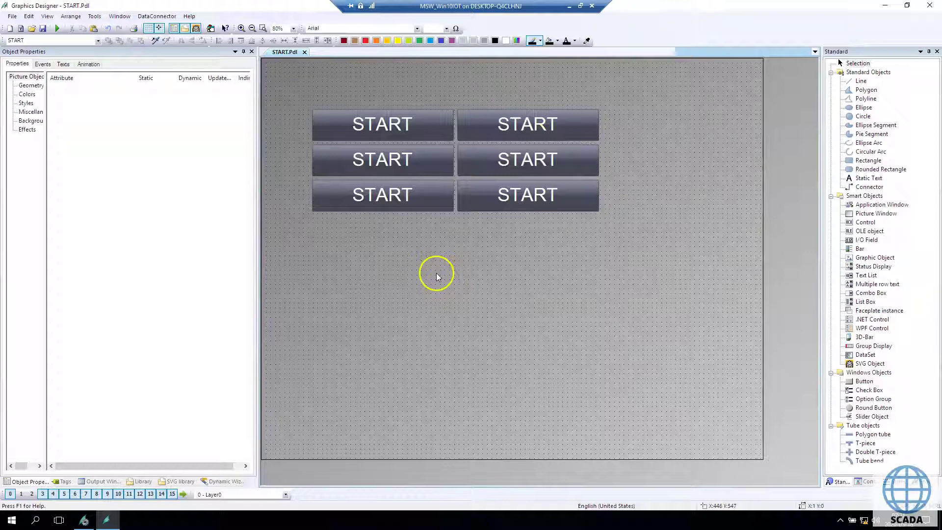
left_click(43, 494)
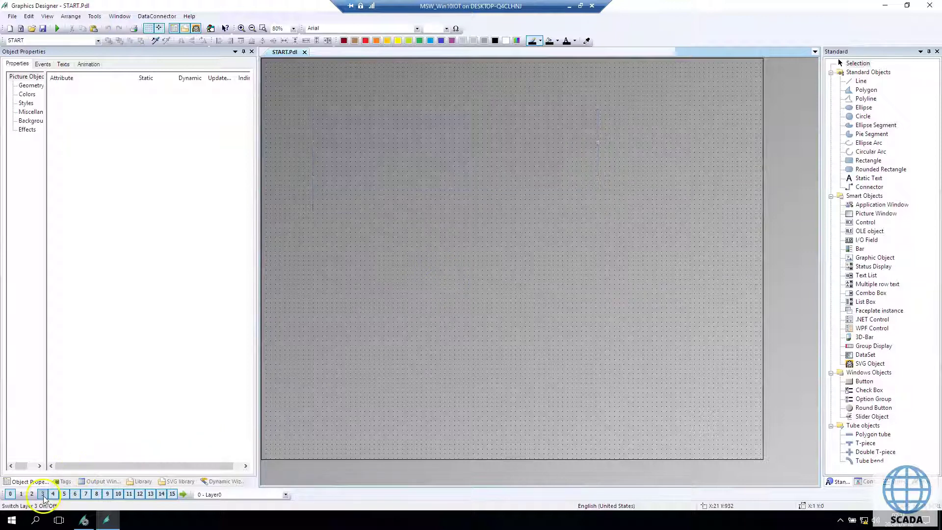
Step: Show layer 2 and spread the six green I/O fields into a two-column, three-row grid
left_click(31, 494)
left_click(557, 292)
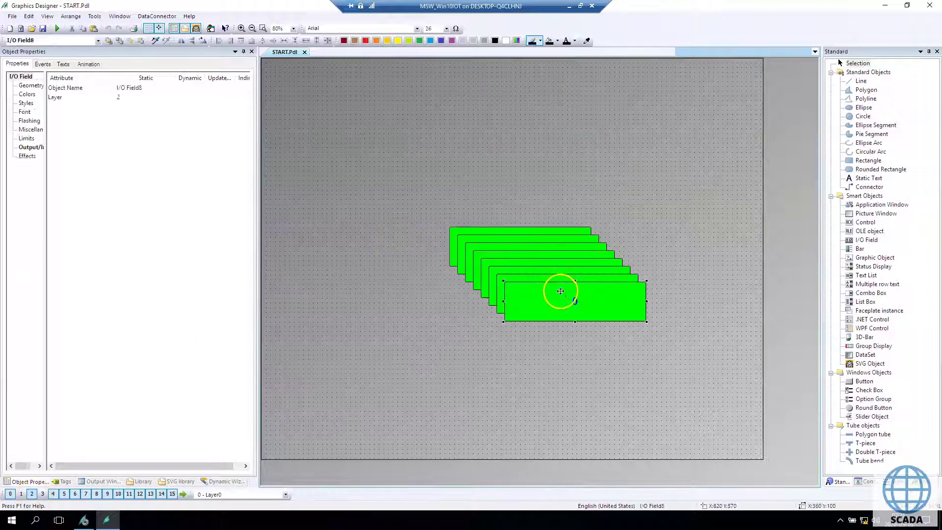
left_click_drag(416, 173, 383, 154)
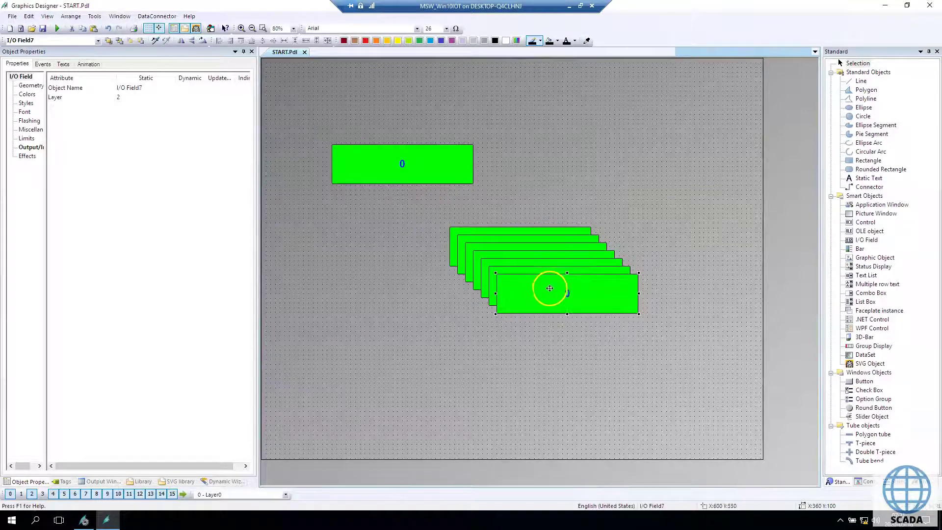
left_click_drag(546, 286, 527, 158)
left_click_drag(549, 284, 391, 206)
left_click(540, 270)
left_click_drag(539, 274, 589, 303)
left_click_drag(522, 248, 403, 252)
left_click_drag(588, 301, 543, 250)
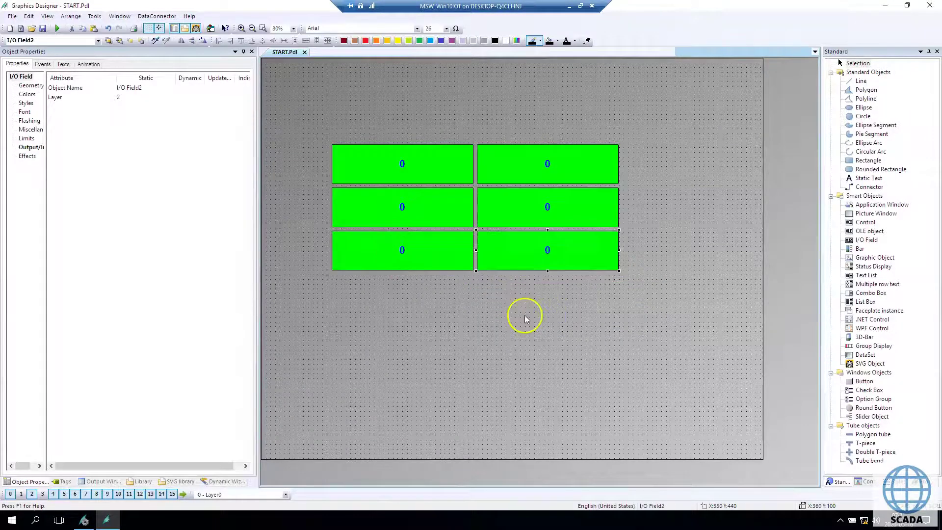
left_click(525, 321)
Step: Reposition the whole I/O field grid so it sits just beneath the START buttons
left_click(43, 493)
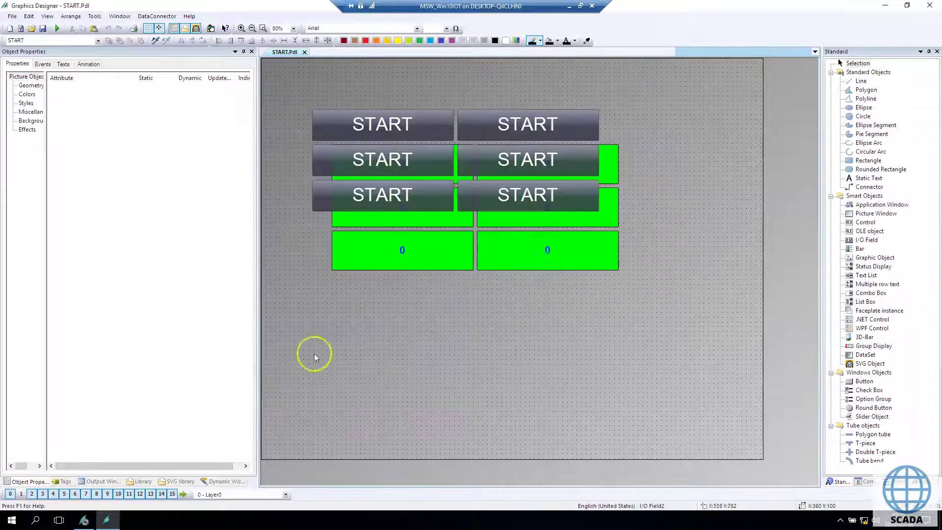
left_click(608, 214)
left_click(44, 494)
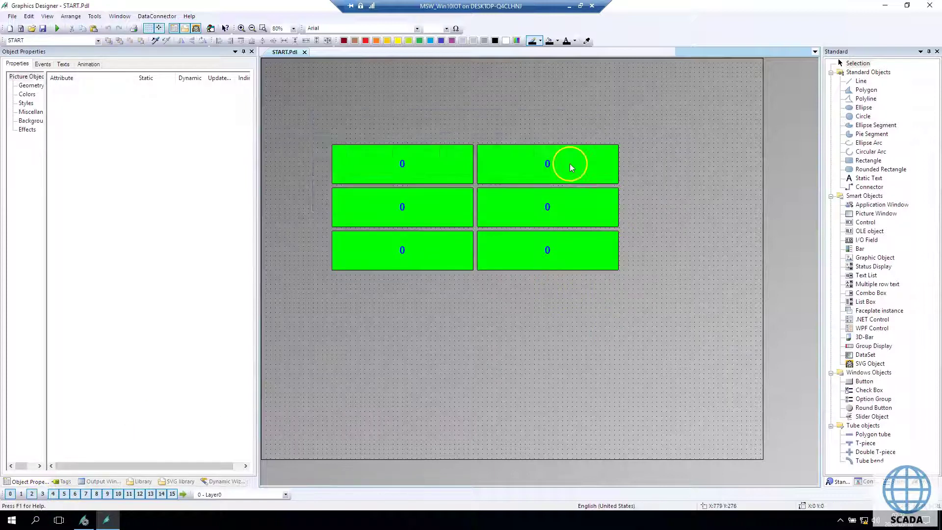
key("ctrl+a")
left_click_drag(389, 179, 362, 304)
left_click(42, 493)
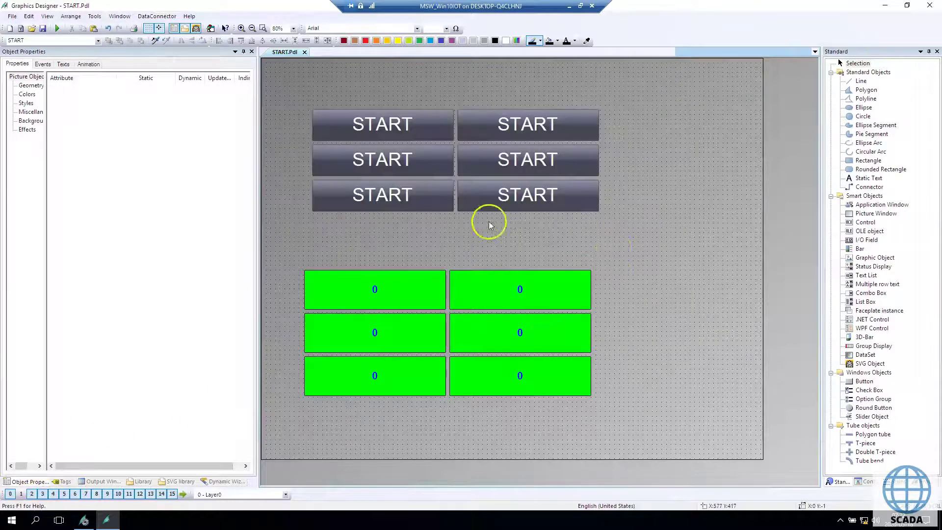
left_click_drag(292, 238, 566, 343)
left_click_drag(564, 286, 568, 236)
left_click(631, 211)
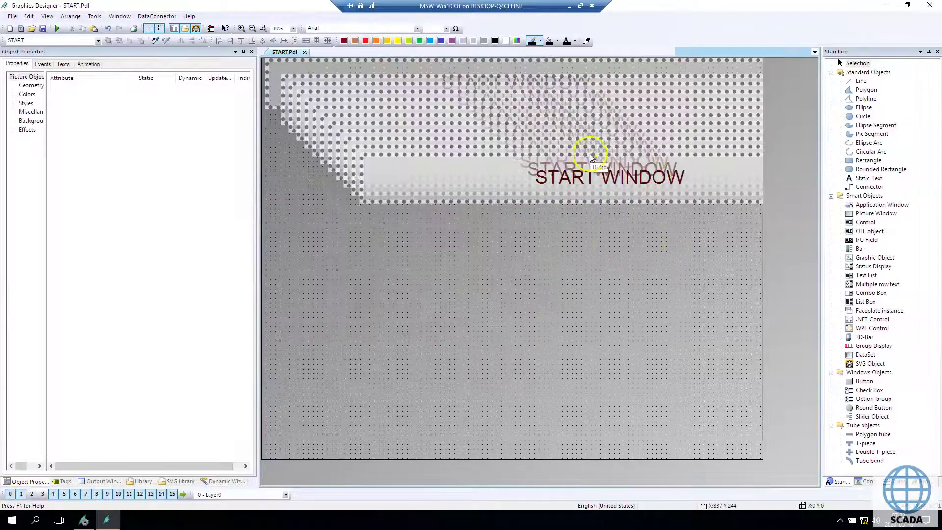
Step: Move the START WINDOW header to the top of the picture, then hide layers 1, 2 and 3
left_click_drag(351, 219, 376, 113)
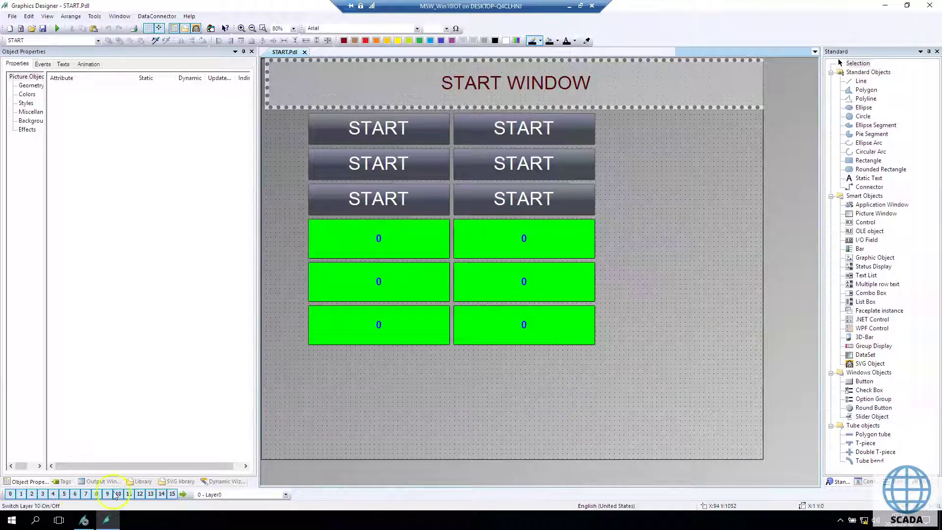
left_click(21, 494)
left_click(31, 494)
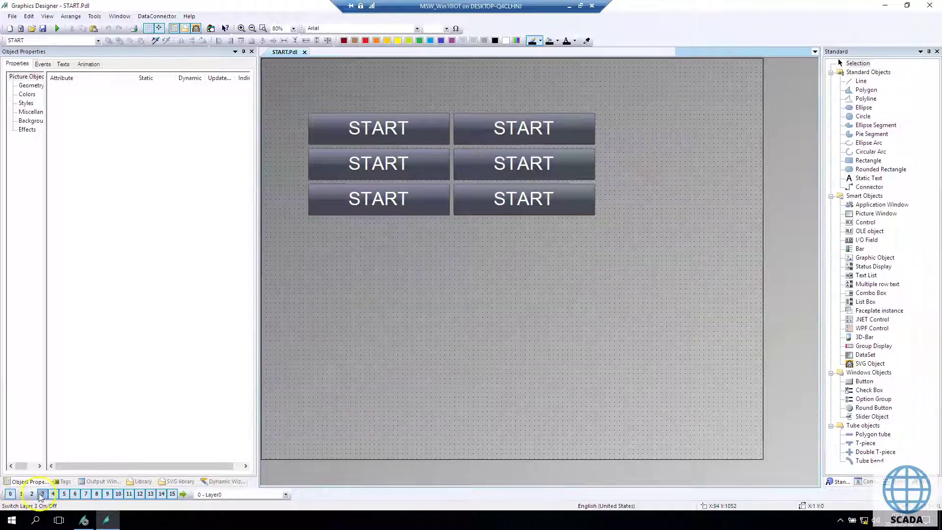
left_click(42, 494)
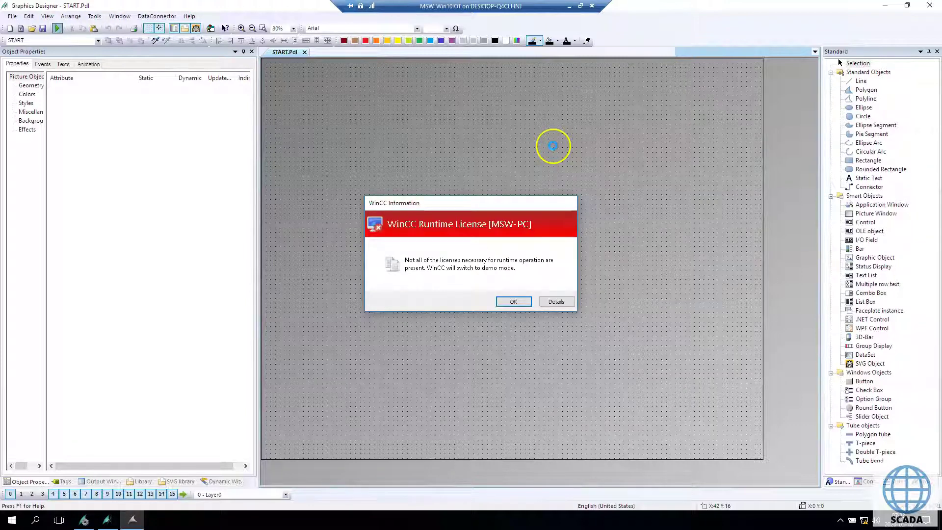
Step: Dismiss the license notice, enlarge the runtime window, and enter 22 in the top-left I/O field
left_click(514, 301)
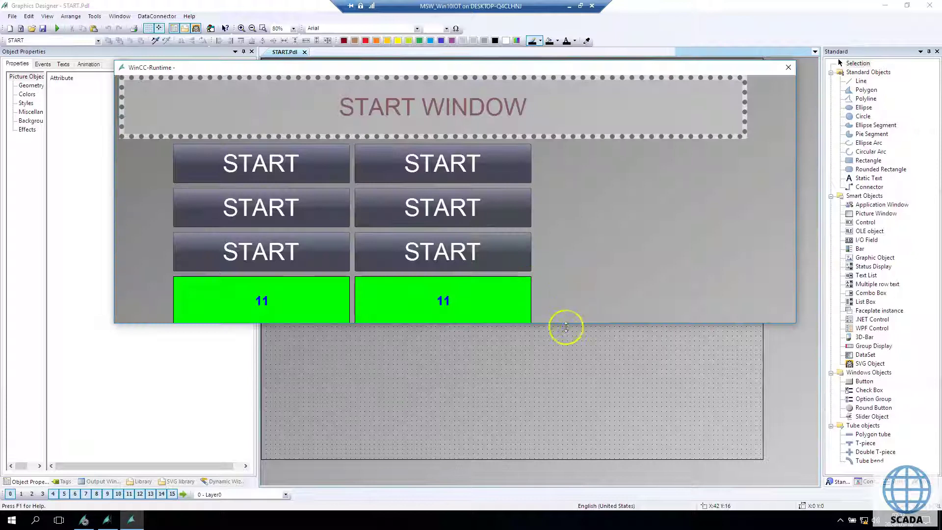
left_click_drag(565, 327, 568, 449)
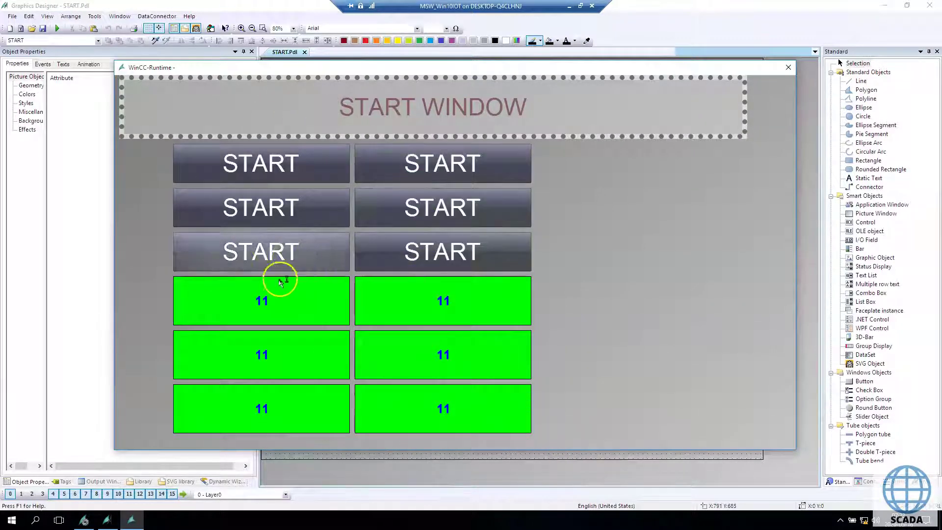
left_click(270, 301)
type("22")
key("Return")
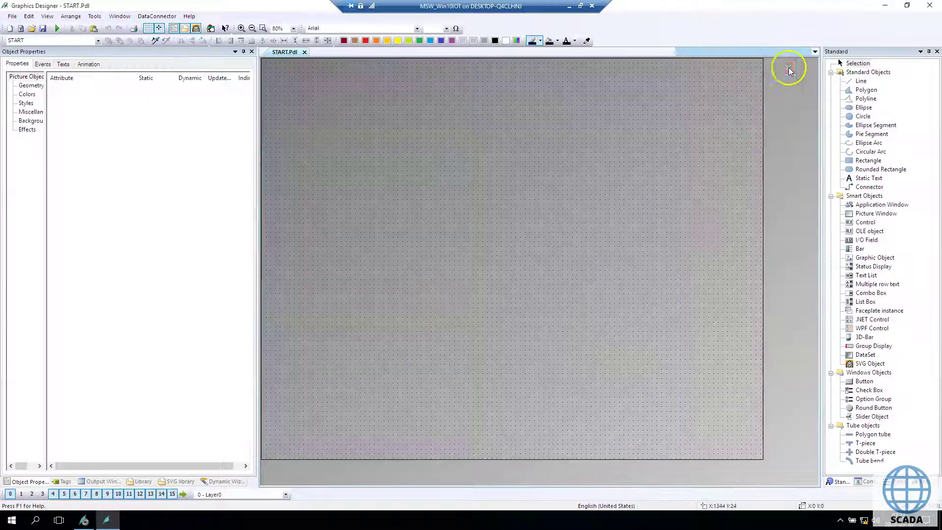
Step: Close runtime and, in Settings > Visible Layers, make Layer3 not visible in runtime
left_click(788, 67)
left_click(119, 16)
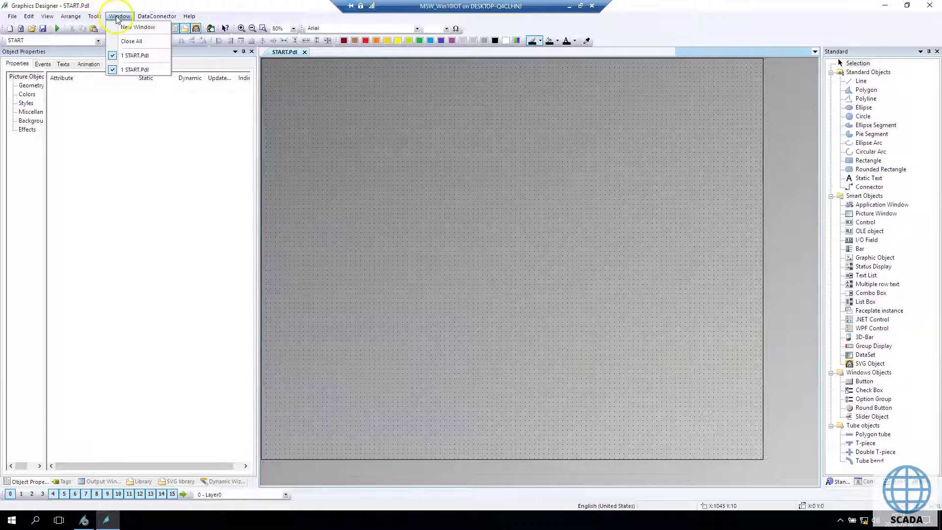
left_click(100, 31)
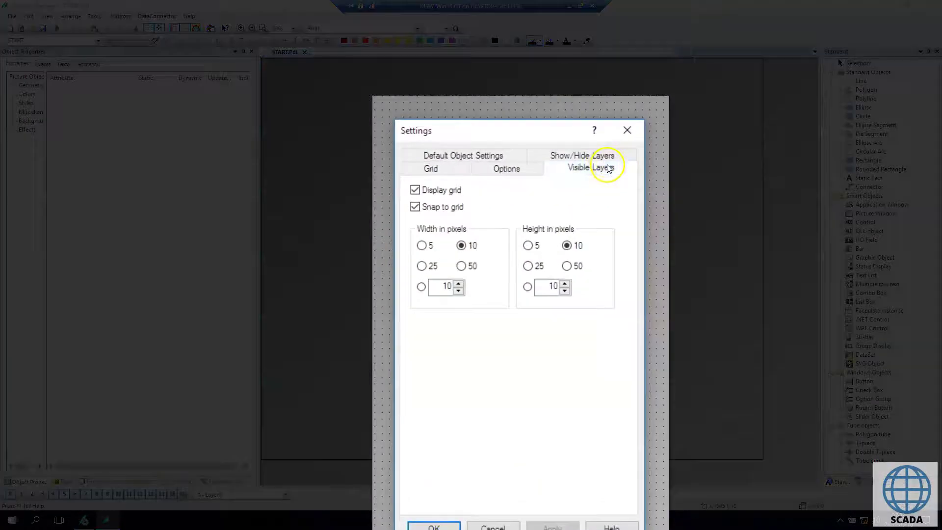
left_click(529, 145)
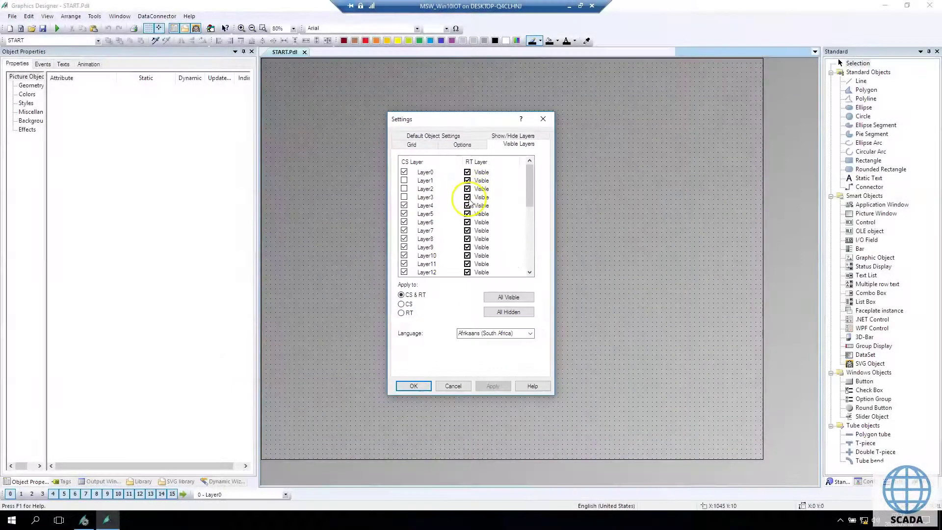
left_click(512, 245)
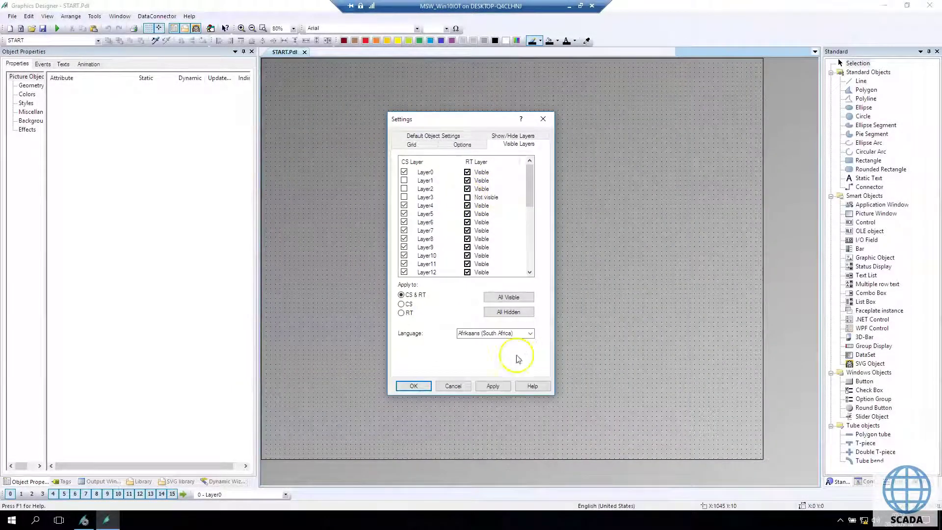
left_click(493, 386)
left_click(414, 386)
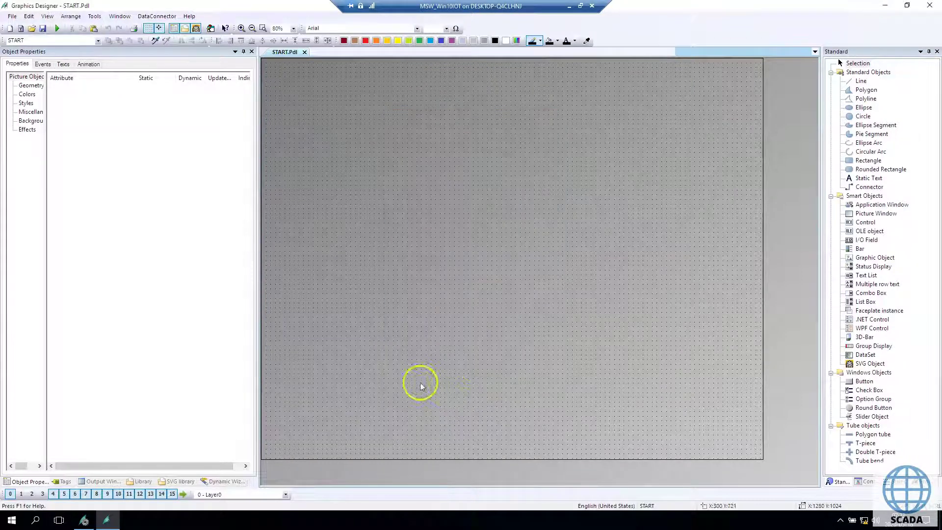
Step: Restart runtime, saving the picture over the existing START.Pdl
left_click(57, 28)
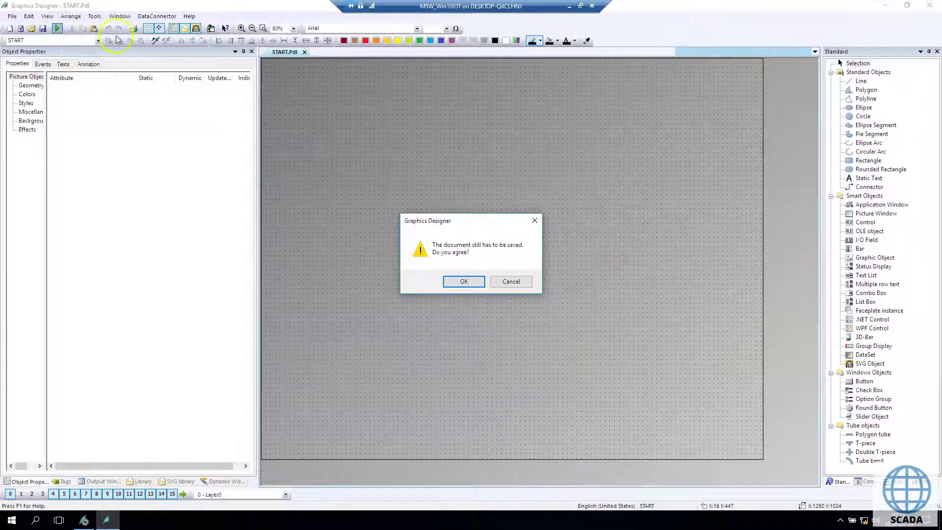
left_click(463, 283)
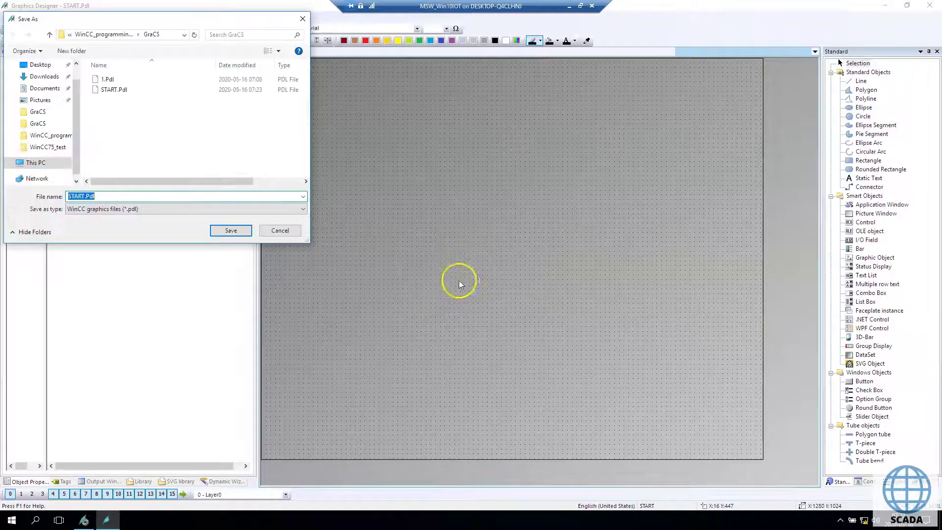
left_click(233, 231)
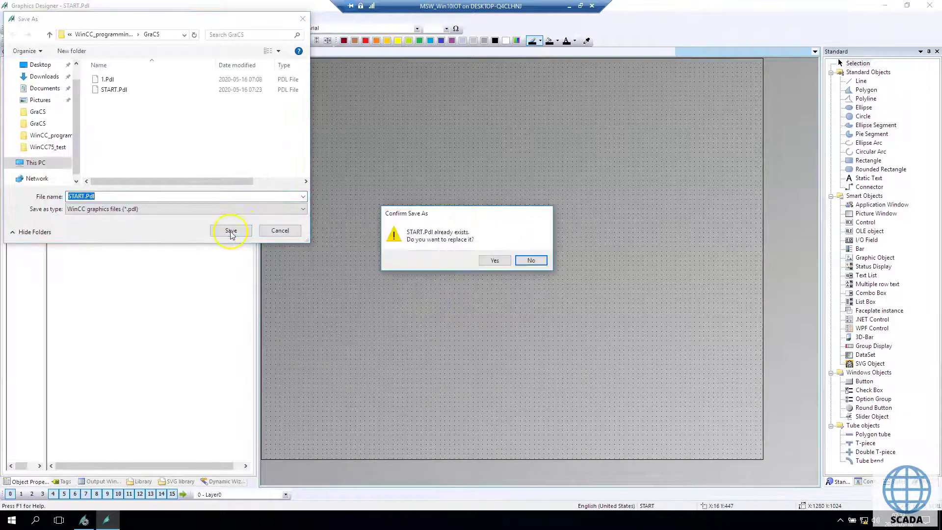
left_click(493, 260)
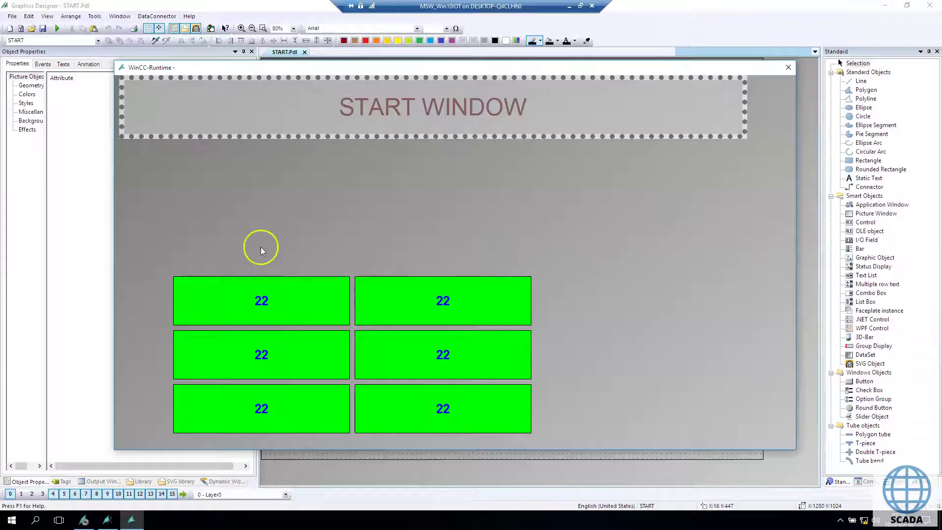
Step: Return to Graphics Designer and open the Settings Visible Layers list, scrolled down to Layer3
left_click(116, 16)
left_click(98, 18)
left_click(94, 16)
left_click(118, 93)
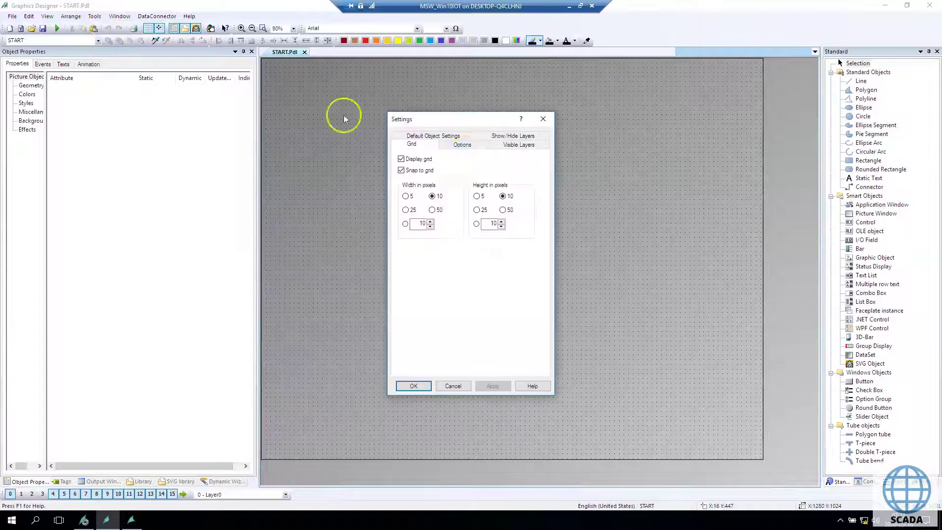
left_click(519, 144)
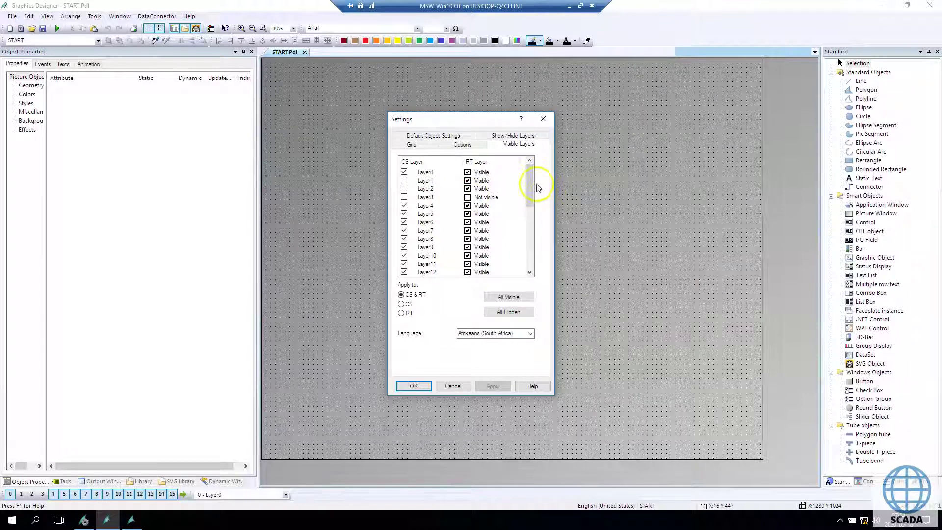
left_click_drag(530, 184, 526, 261)
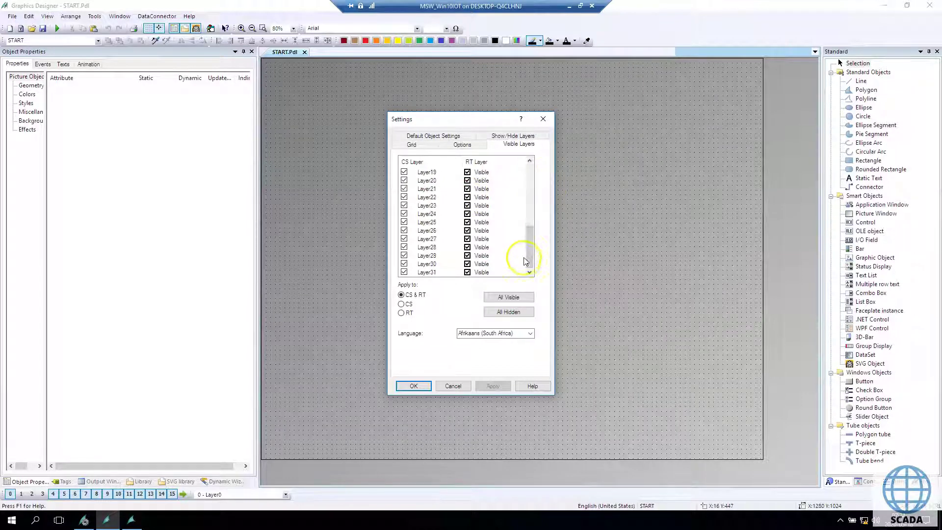
Step: Scroll through each layer's zoom-based show/hide limits, then cancel the Settings dialog without changes
left_click(513, 136)
left_click_drag(538, 173, 536, 236)
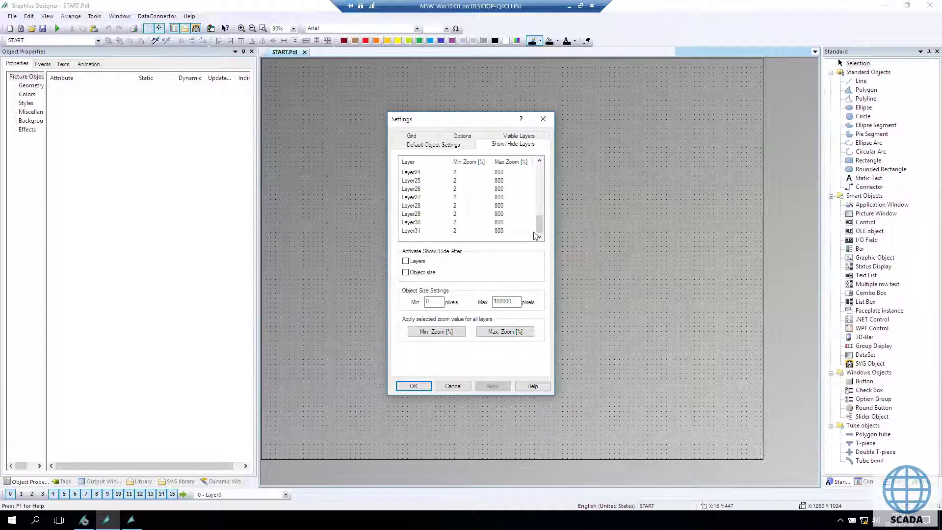
left_click(458, 390)
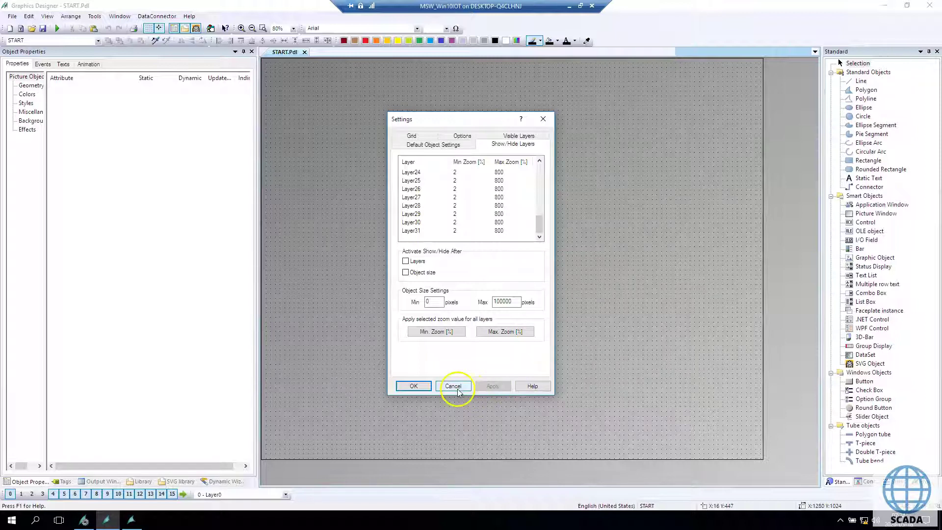
left_click_drag(539, 223, 540, 170)
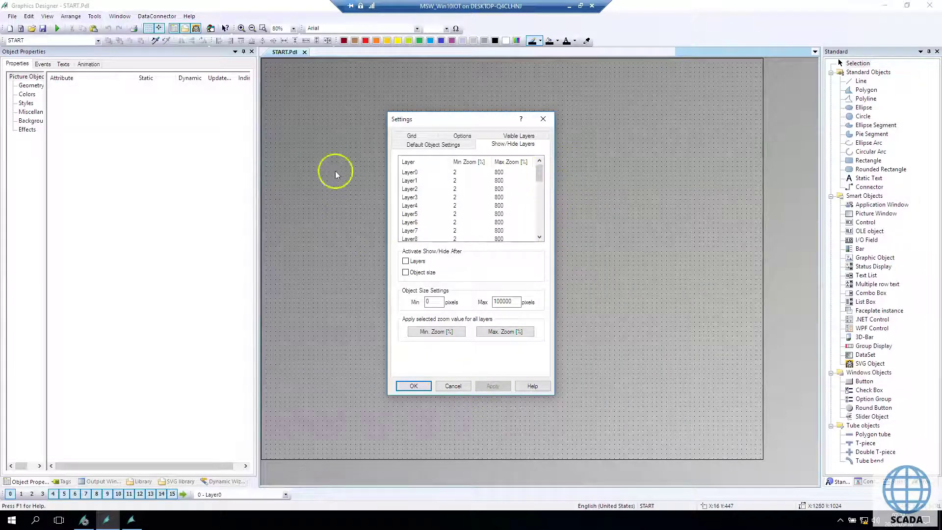
left_click(456, 388)
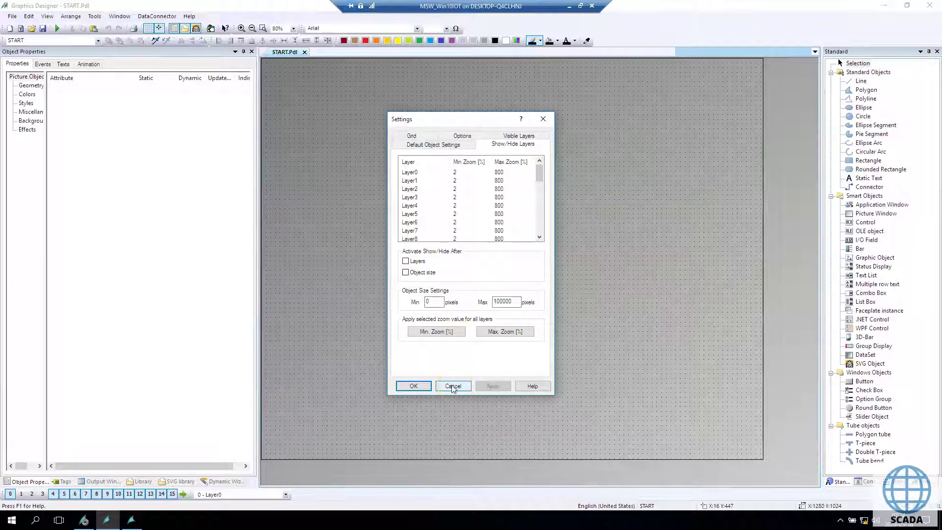
left_click(454, 389)
left_click(361, 245)
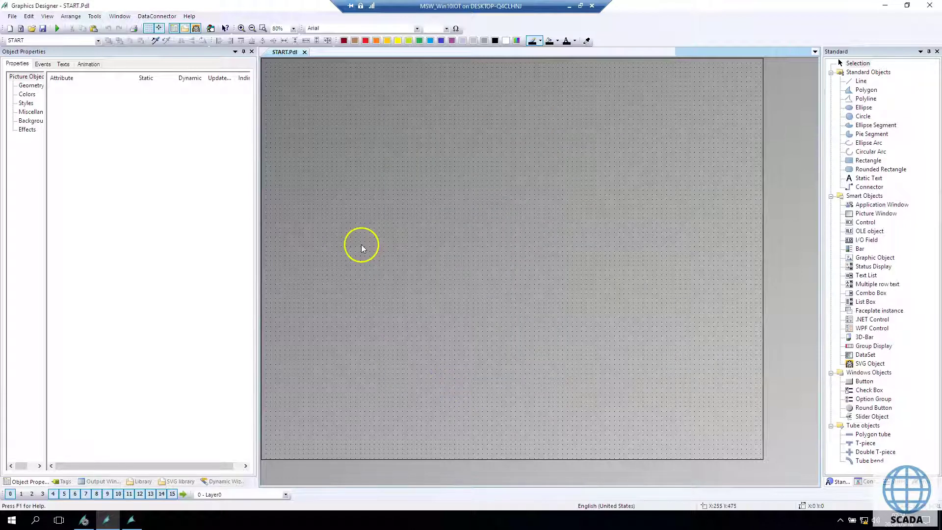
Step: Preview START.Pdl in runtime with the START buttons hidden, then close the preview
left_click(172, 81)
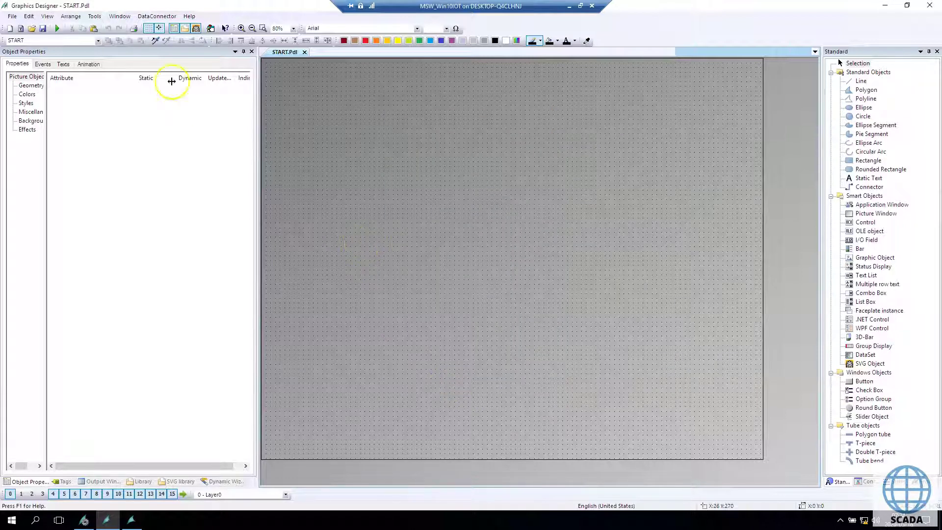
left_click(57, 29)
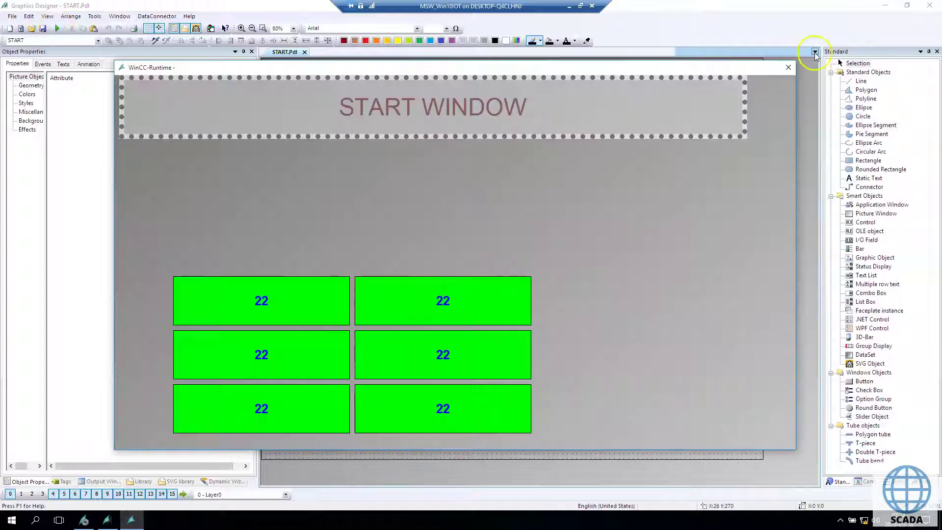
left_click(788, 68)
Step: Confirm in Settings that Layer3 stays not visible in runtime, then relaunch runtime
left_click(95, 17)
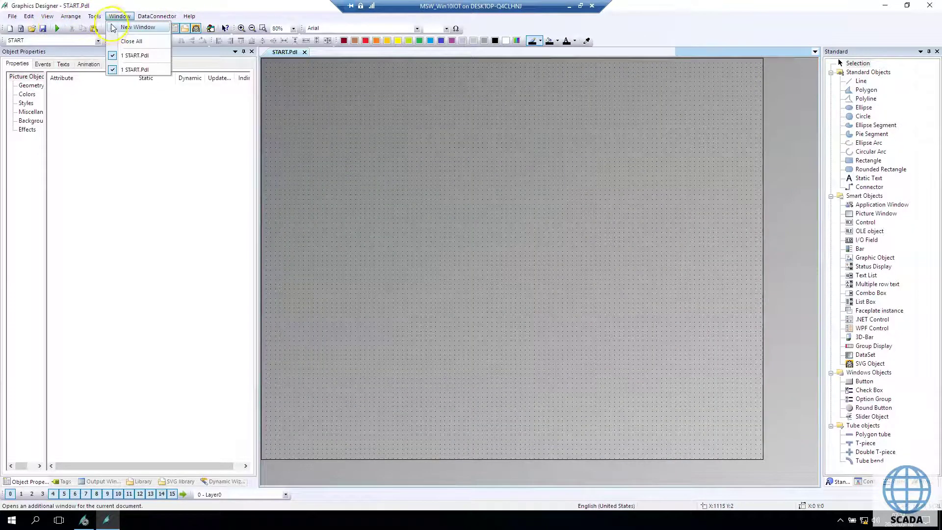
left_click(111, 35)
left_click(513, 145)
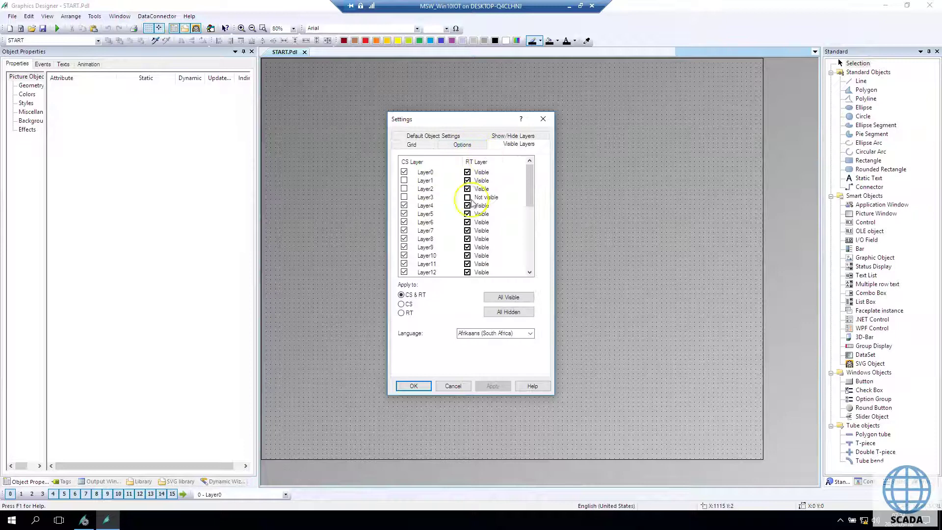
left_click(416, 385)
left_click(57, 28)
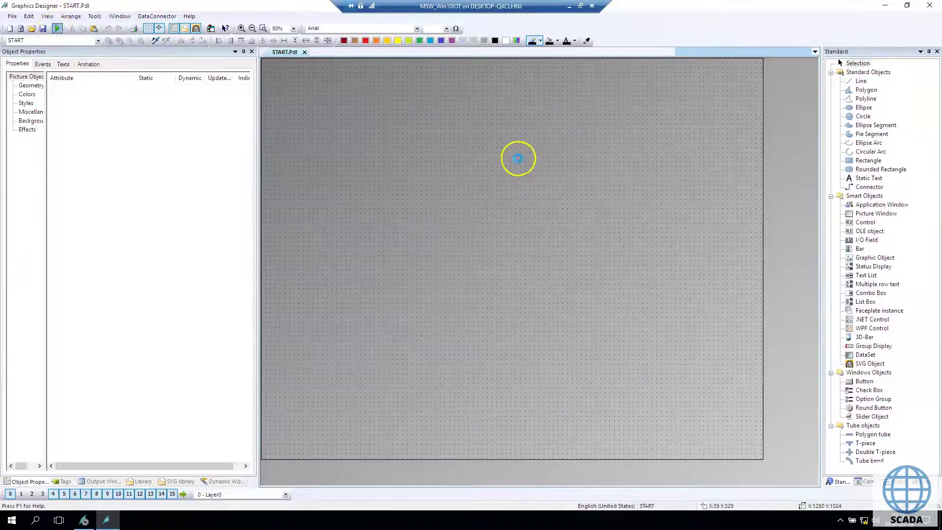